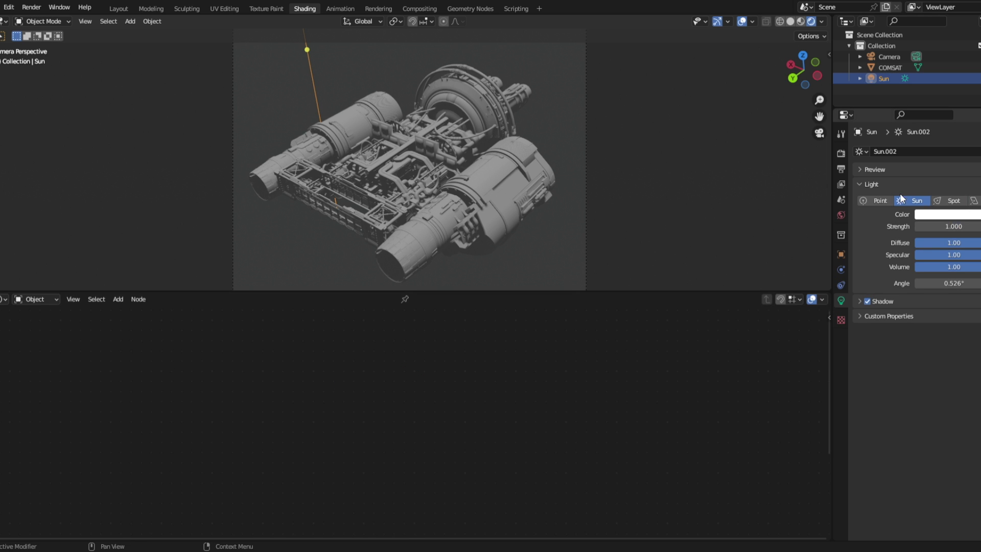
Change the Sun light to the Point type and set its power to 10000 W.
{"action": "left_click", "coordinate": [889, 201]}
{"action": "left_click", "coordinate": [940, 227]}
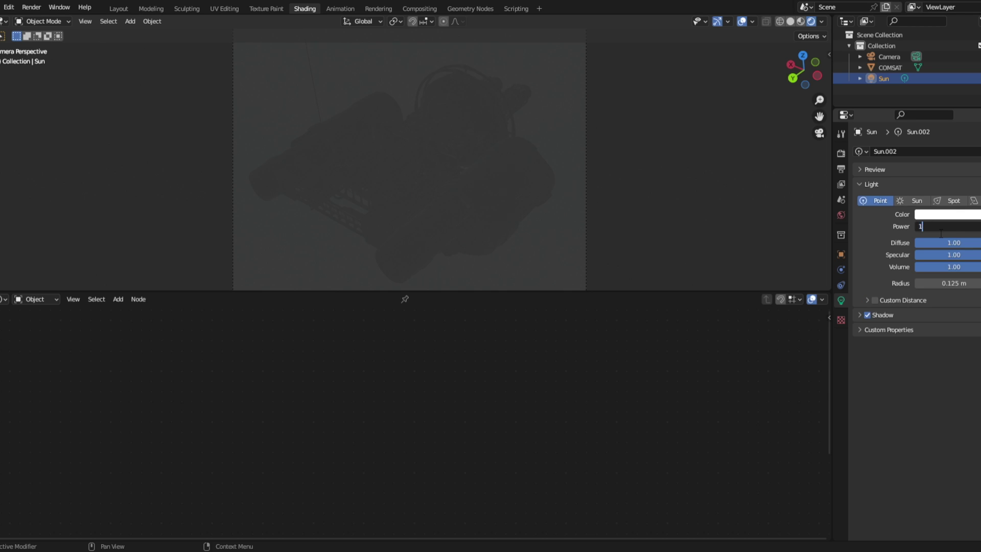
{"action": "type", "text": "10000"}
{"action": "key", "text": "Return"}
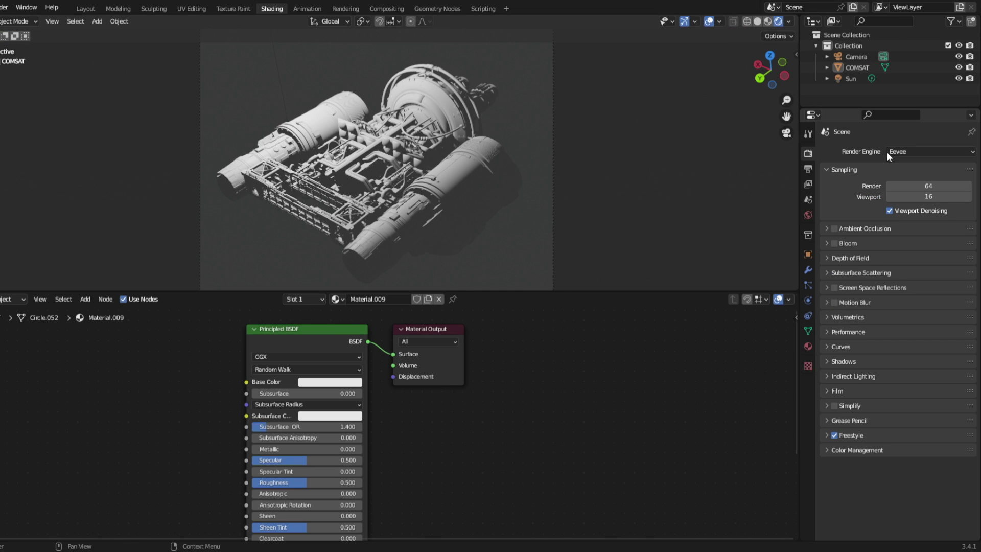
Enable Bloom in the render settings and set the shadow cube and cascade sizes to 4096 px with High Bit Depth.
{"action": "left_click", "coordinate": [834, 244]}
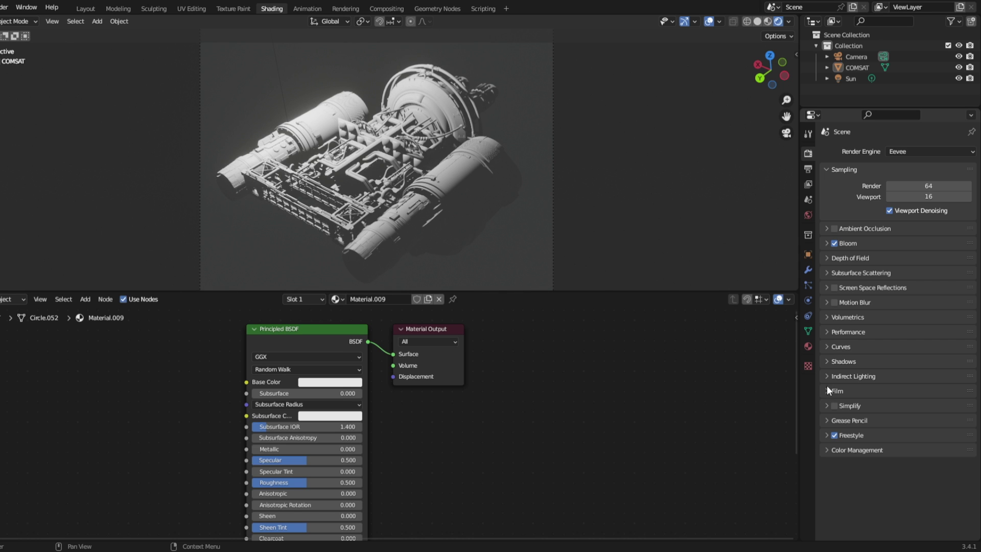
{"action": "left_click", "coordinate": [828, 361]}
{"action": "left_click", "coordinate": [916, 378]}
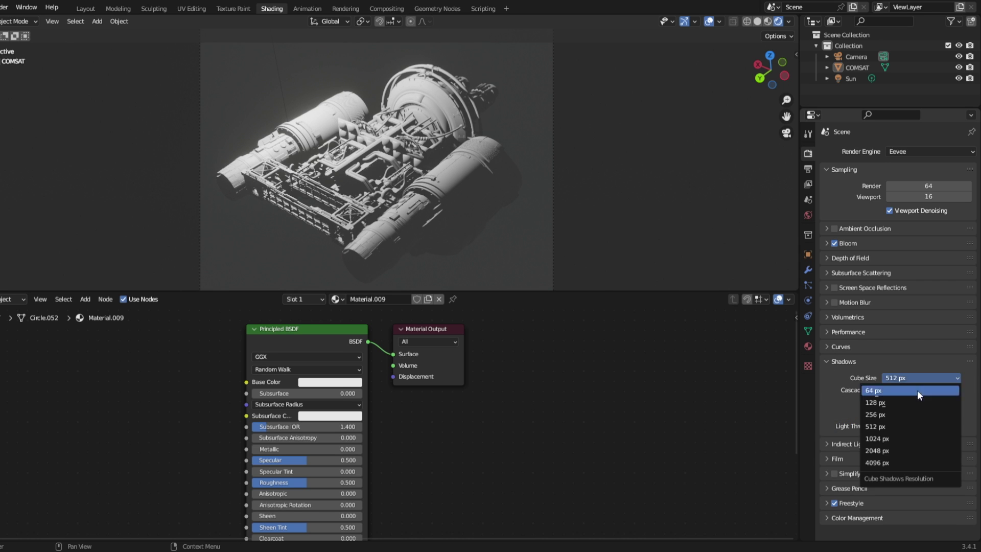
{"action": "left_click", "coordinate": [912, 463]}
{"action": "left_click", "coordinate": [925, 390]}
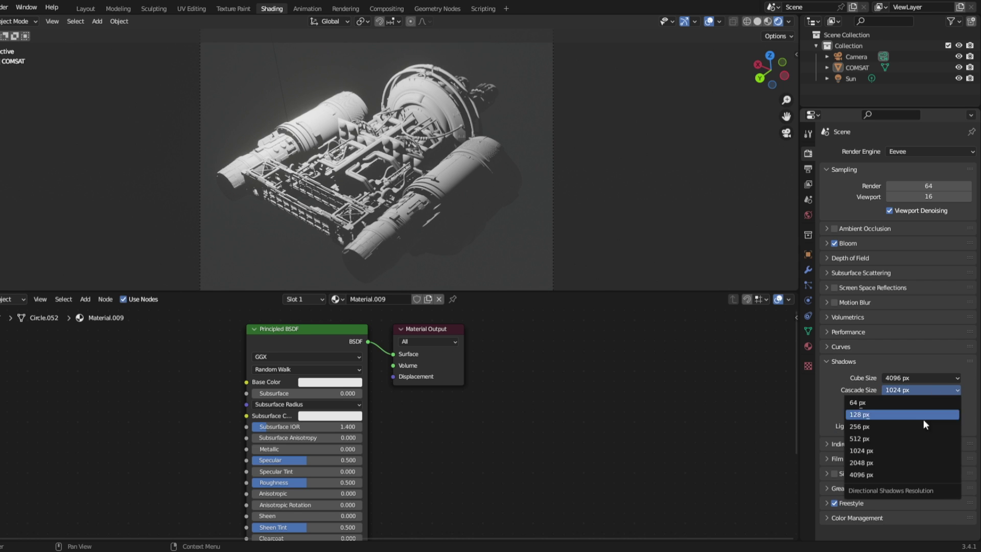
{"action": "left_click", "coordinate": [896, 474]}
{"action": "left_click", "coordinate": [885, 402]}
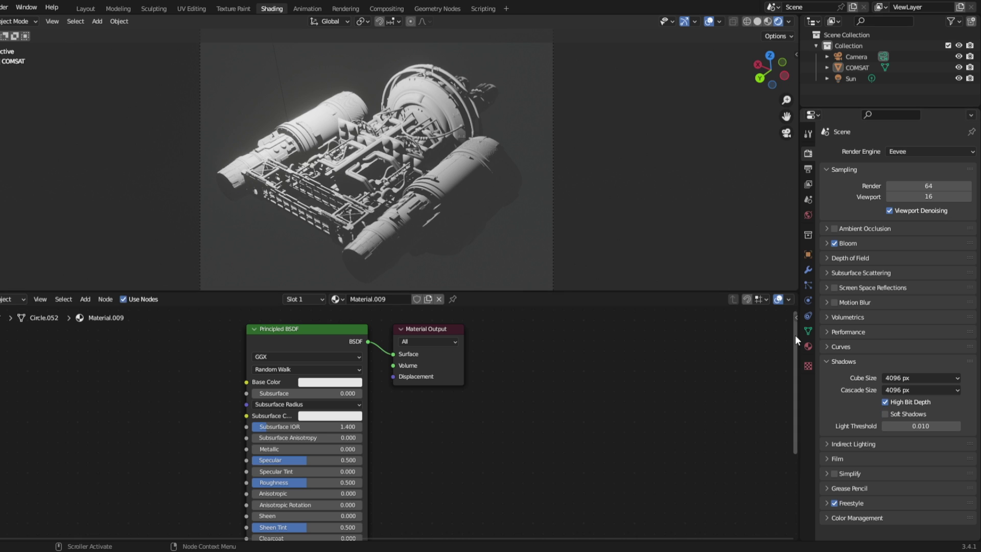
Enable Contact Shadows on the light named Sun and deselect it.
{"action": "left_click", "coordinate": [854, 79]}
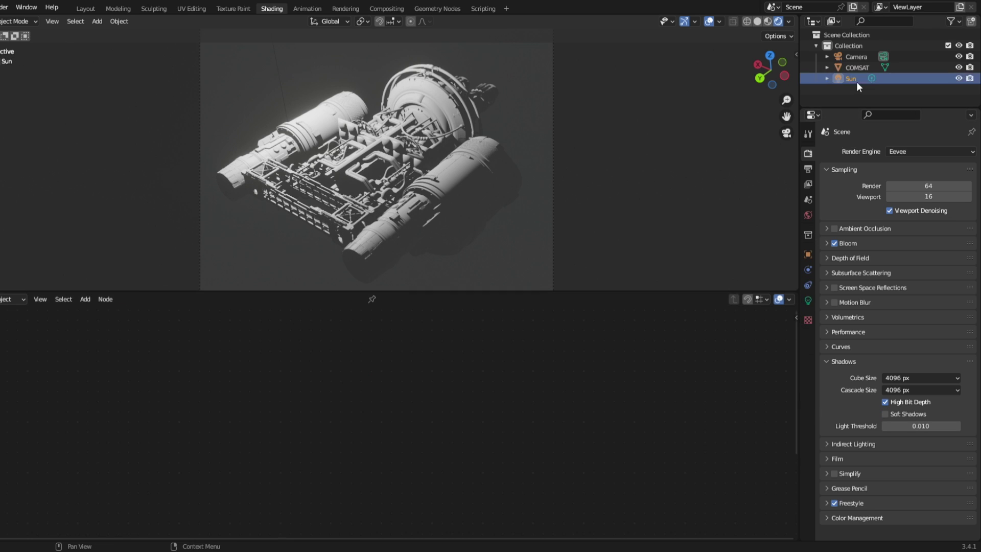
{"action": "left_click", "coordinate": [808, 301]}
{"action": "left_click", "coordinate": [826, 315]}
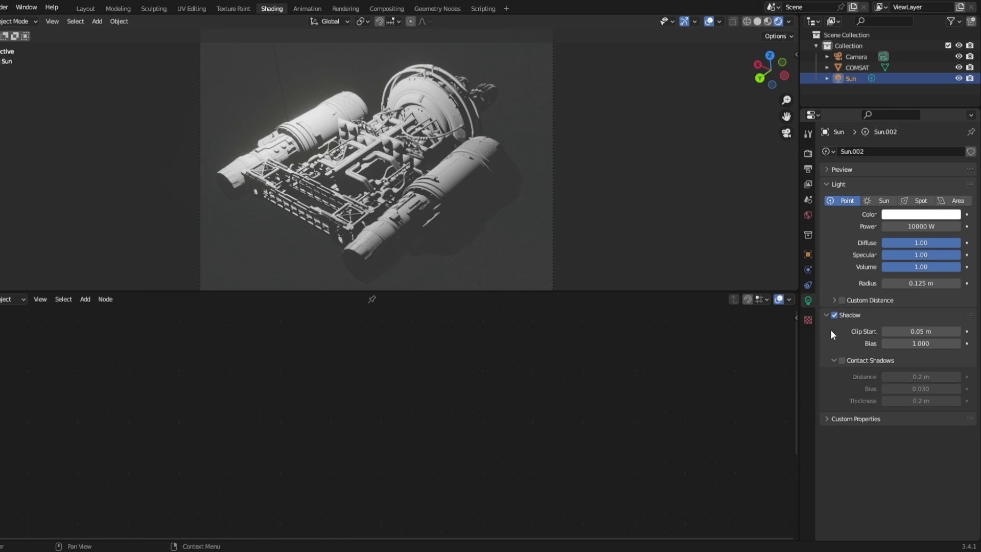
{"action": "left_click", "coordinate": [842, 360]}
{"action": "left_click", "coordinate": [702, 206]}
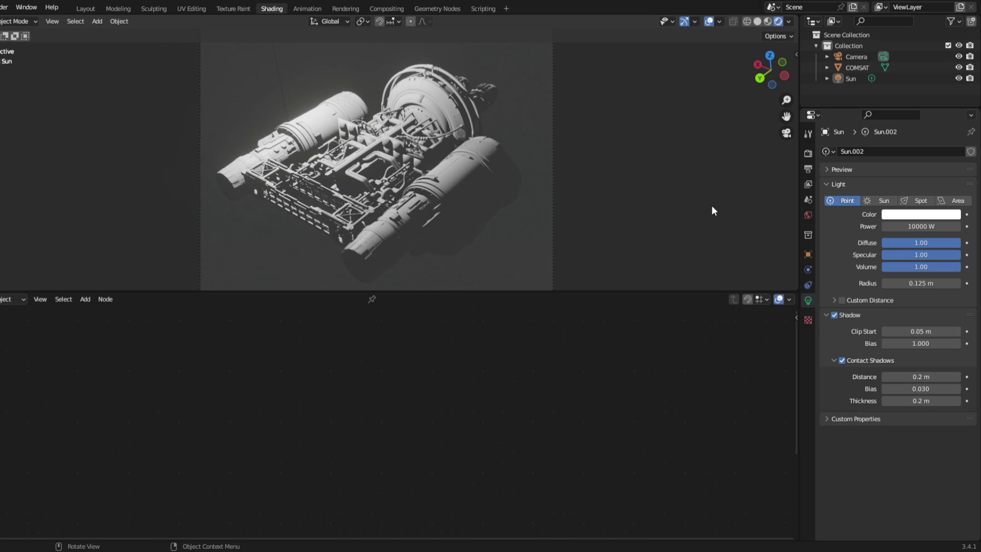
Replace the Principled BSDF in the COMSAT model's material with a Diffuse BSDF node.
{"action": "left_click", "coordinate": [460, 214]}
{"action": "left_click", "coordinate": [290, 329]}
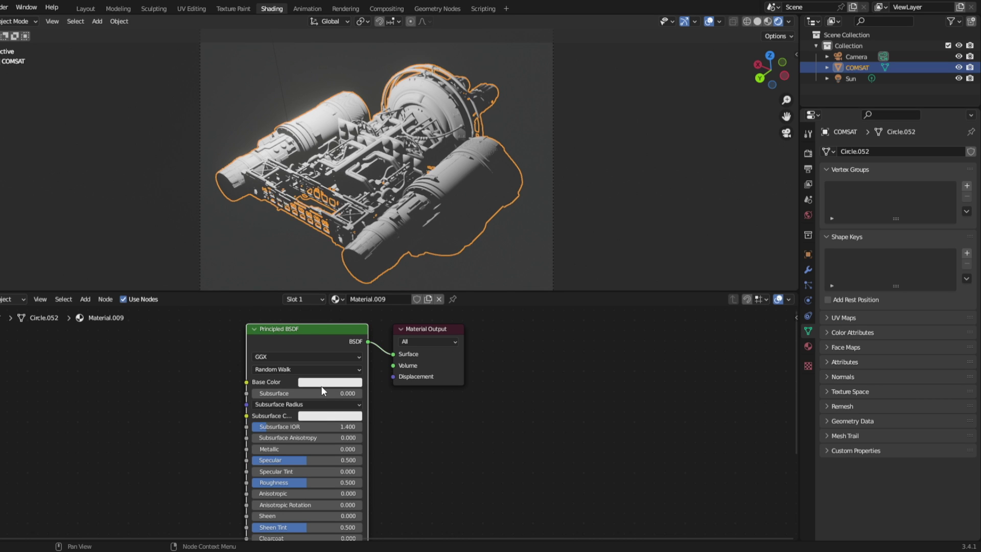
{"action": "key", "text": "x"}
{"action": "left_click", "coordinate": [85, 299]}
{"action": "left_click", "coordinate": [103, 311]}
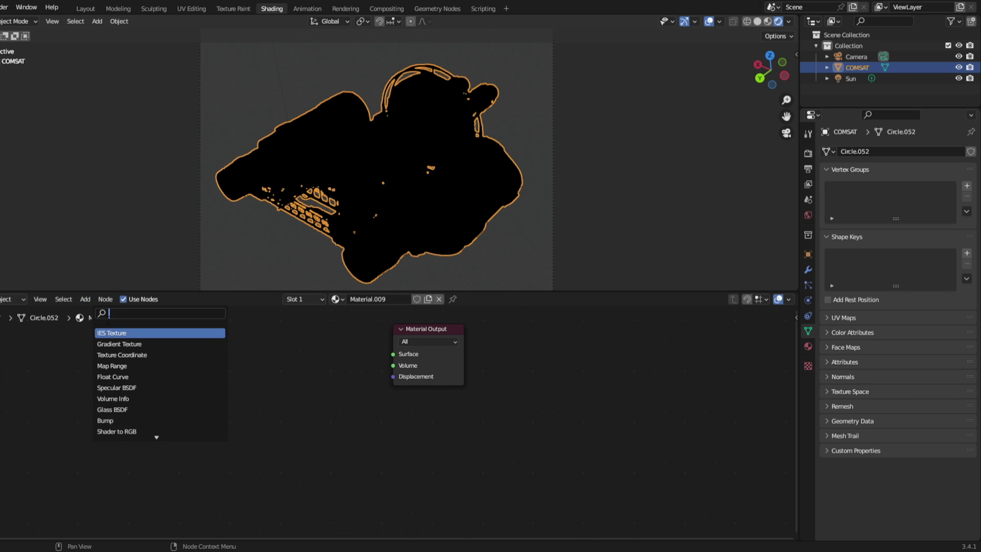
{"action": "type", "text": "diffus"}
{"action": "left_click", "coordinate": [133, 333]}
{"action": "left_click", "coordinate": [145, 337]}
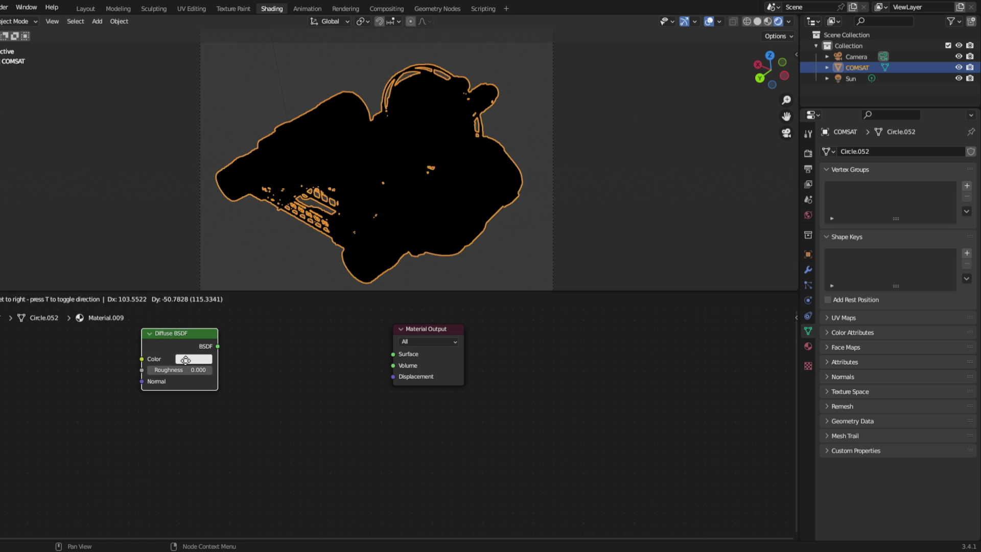
Add a Shader to RGB node between the Diffuse BSDF and the Material Output.
{"action": "left_click", "coordinate": [84, 300]}
{"action": "left_click", "coordinate": [105, 311]}
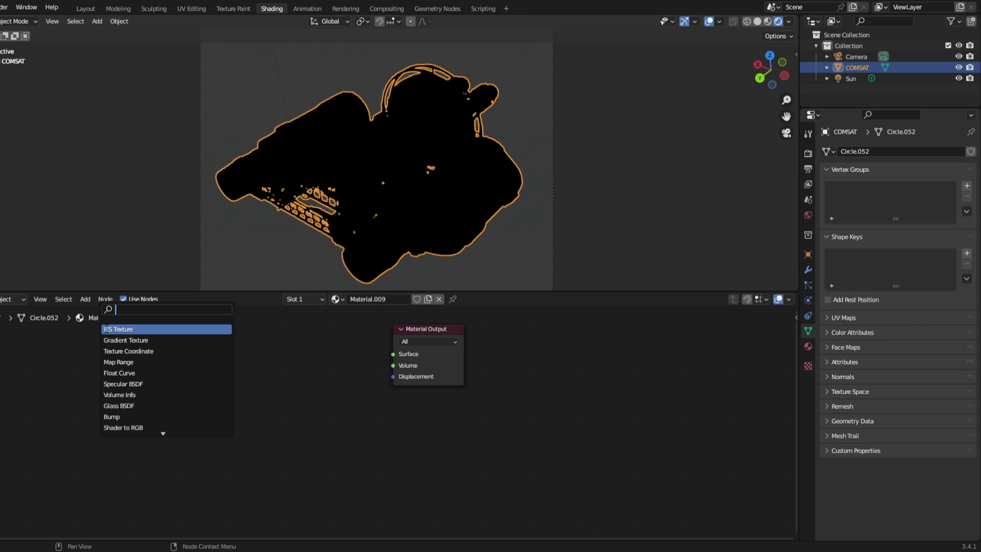
{"action": "type", "text": "shader"}
{"action": "left_click", "coordinate": [221, 353]}
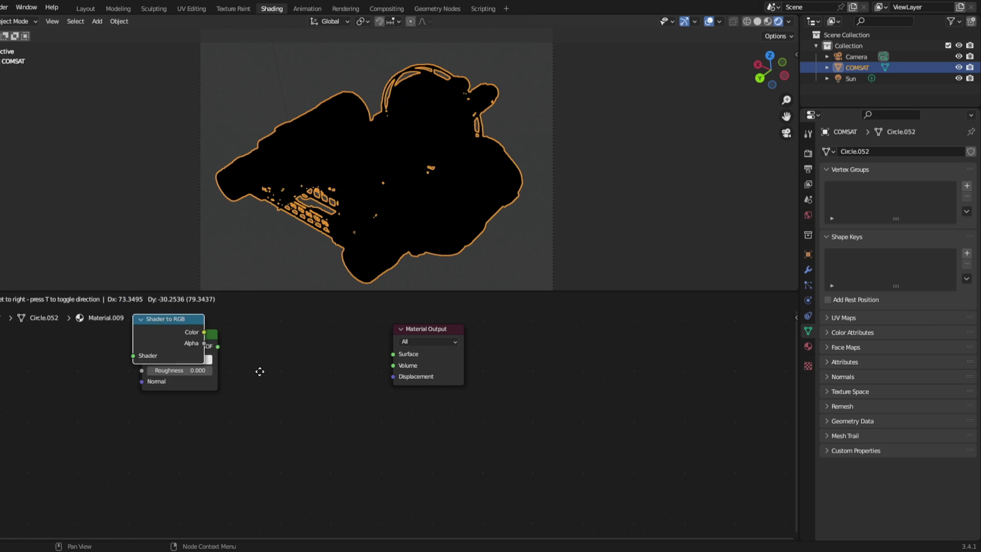
{"action": "left_click", "coordinate": [355, 394]}
Add a ColorRamp node and link Diffuse BSDF, Shader to RGB and ColorRamp in sequence into the Material Output's surface.
{"action": "left_click", "coordinate": [84, 300]}
{"action": "left_click", "coordinate": [90, 312]}
{"action": "type", "text": "color"}
{"action": "key", "text": "Down"}
{"action": "key", "text": "Down"}
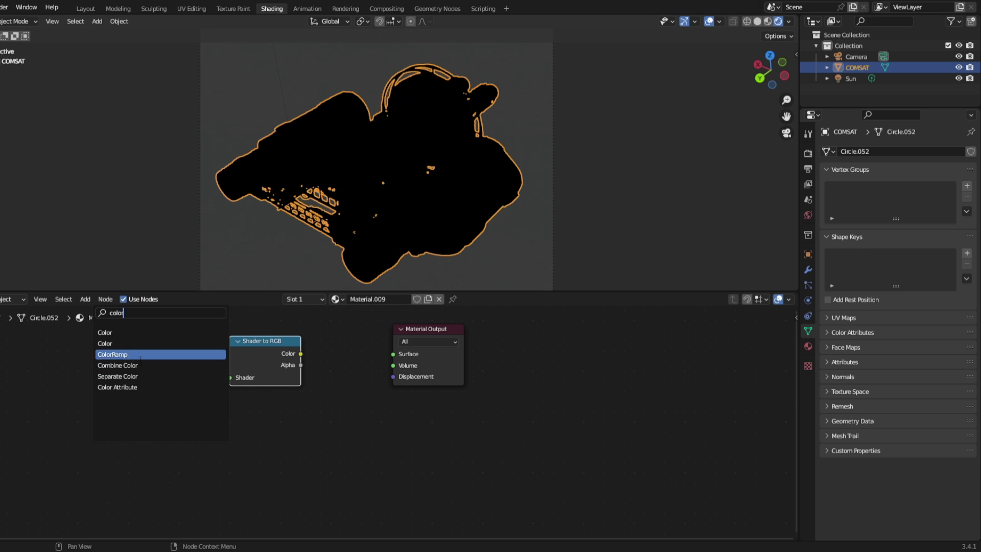
{"action": "left_click", "coordinate": [140, 357]}
{"action": "left_click", "coordinate": [348, 356]}
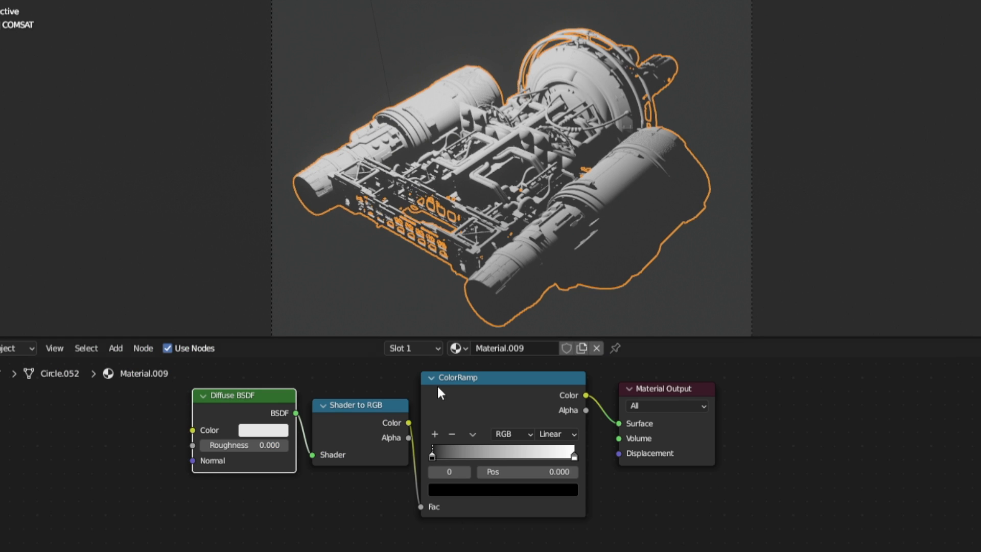
Set the ColorRamp interpolation to Constant and move the white stop to position 0.364.
{"action": "left_click", "coordinate": [556, 434]}
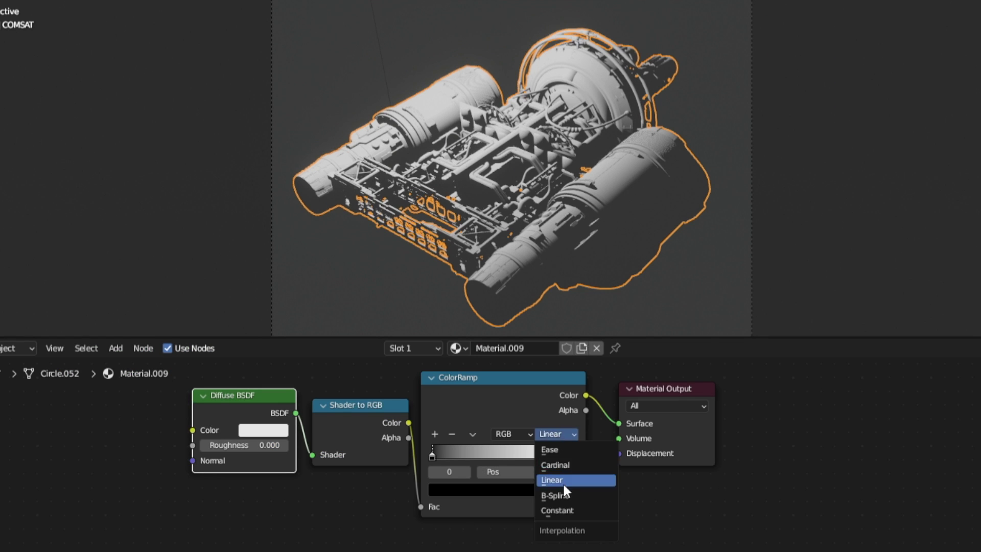
{"action": "left_click", "coordinate": [562, 507]}
{"action": "left_click_drag", "start_coordinate": [572, 456], "coordinate": [476, 430]}
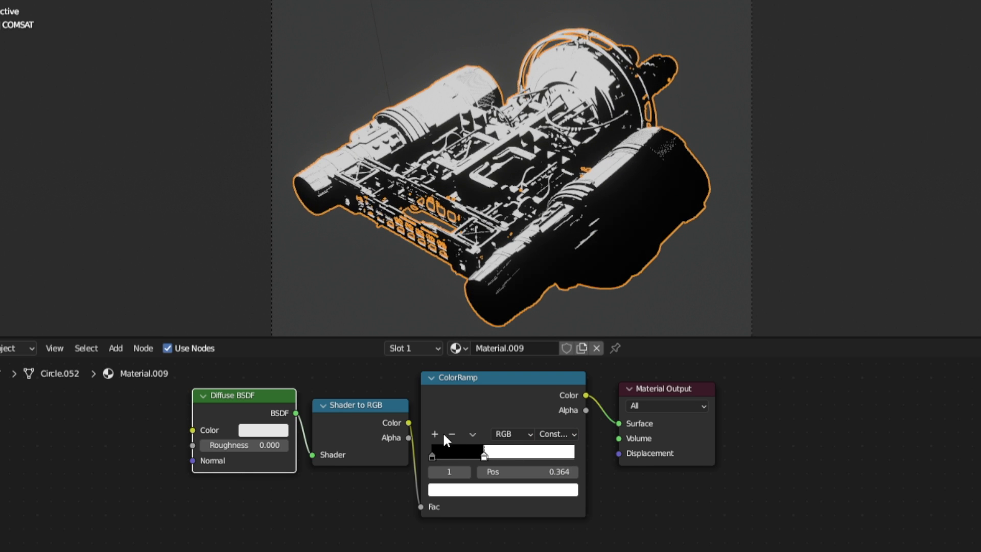
Add a middle stop to the ColorRamp in muted blue and recolour the white stop bright cyan.
{"action": "left_click", "coordinate": [437, 432]}
{"action": "left_click", "coordinate": [467, 485]}
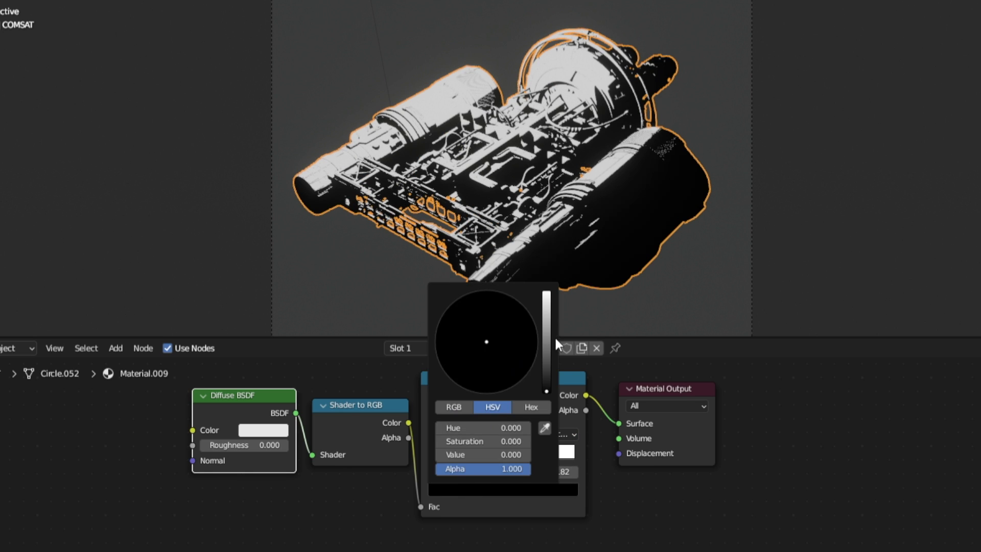
{"action": "left_click_drag", "start_coordinate": [547, 352], "coordinate": [502, 317]}
{"action": "left_click", "coordinate": [484, 456]}
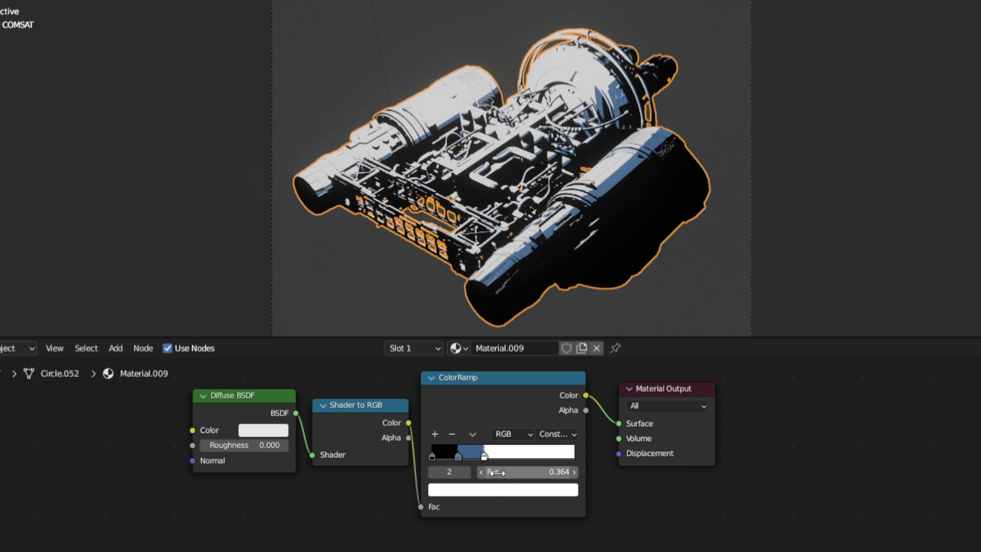
{"action": "left_click", "coordinate": [496, 491]}
{"action": "left_click", "coordinate": [499, 298]}
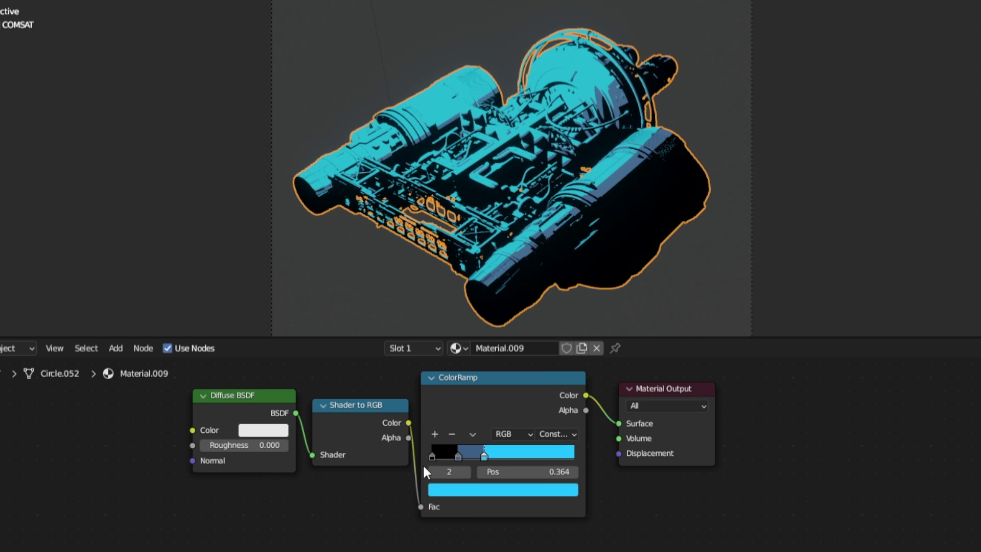
Recolour the ramp's black stop deep dark blue and move the cyan stop further along the ramp.
{"action": "left_click", "coordinate": [432, 455]}
{"action": "left_click", "coordinate": [474, 489]}
{"action": "left_click", "coordinate": [546, 346]}
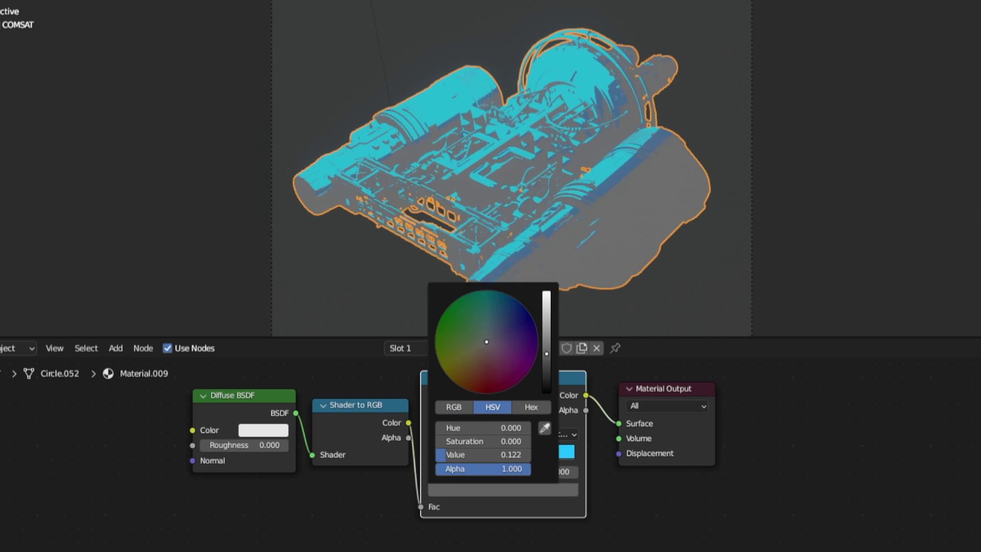
{"action": "left_click", "coordinate": [510, 325]}
{"action": "left_click_drag", "start_coordinate": [510, 325], "coordinate": [524, 322]}
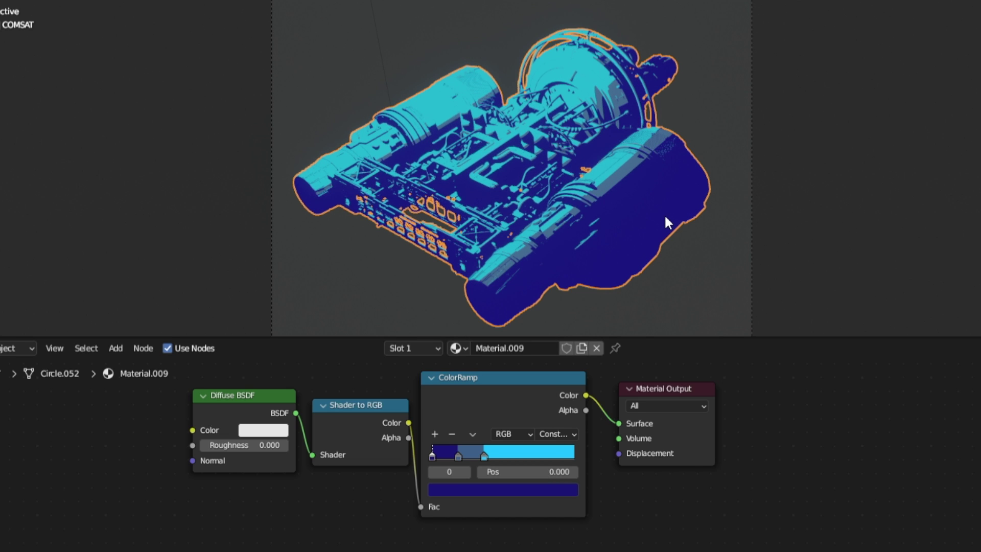
{"action": "left_click_drag", "start_coordinate": [486, 452], "coordinate": [511, 455]}
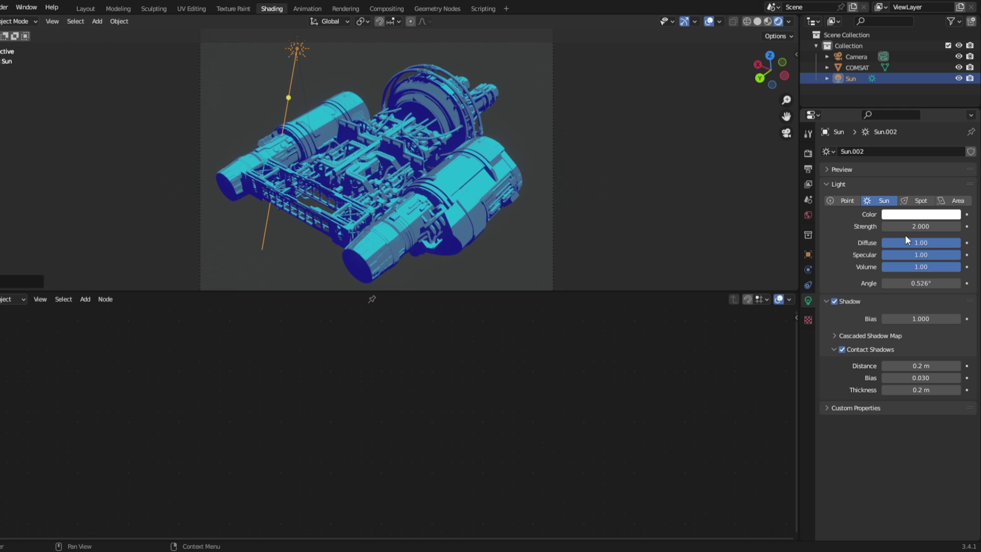
Rotate the Sun light freely to change the direction of the shading on the spacecraft.
{"action": "key", "text": "r"}
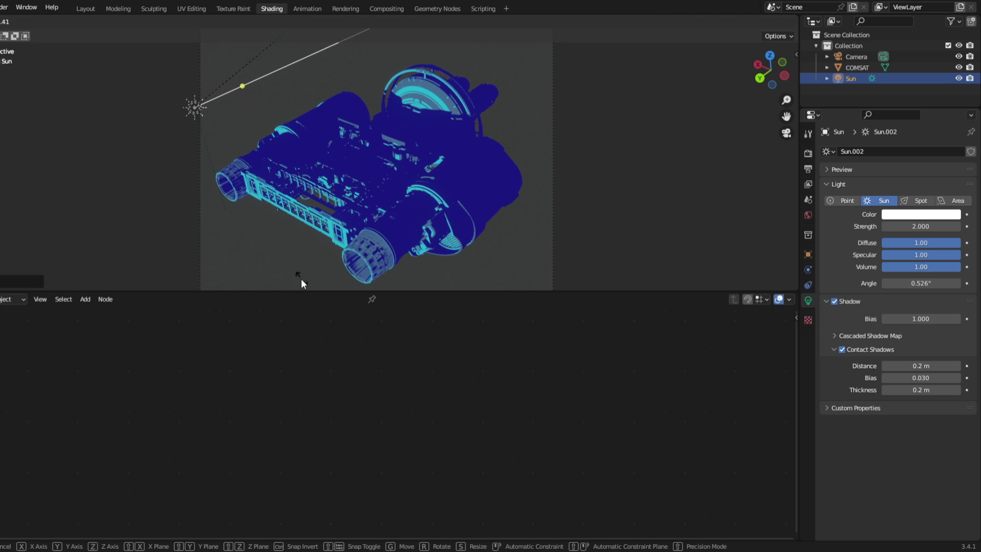
{"action": "left_click", "coordinate": [302, 279]}
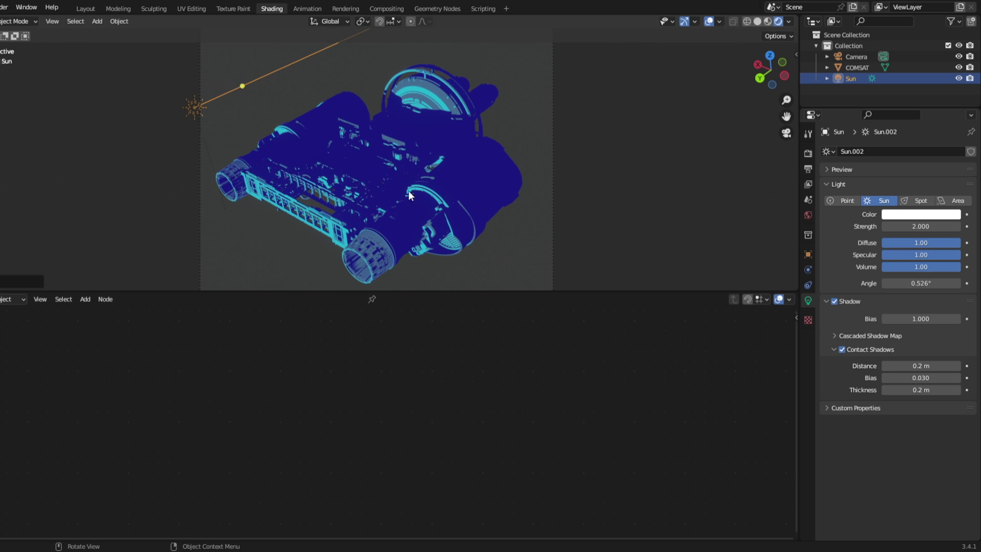
{"action": "key", "text": "r"}
{"action": "left_click", "coordinate": [192, 34]}
Switch the Sun light back to the Point type and raise its power to 22222 W.
{"action": "left_click", "coordinate": [846, 200]}
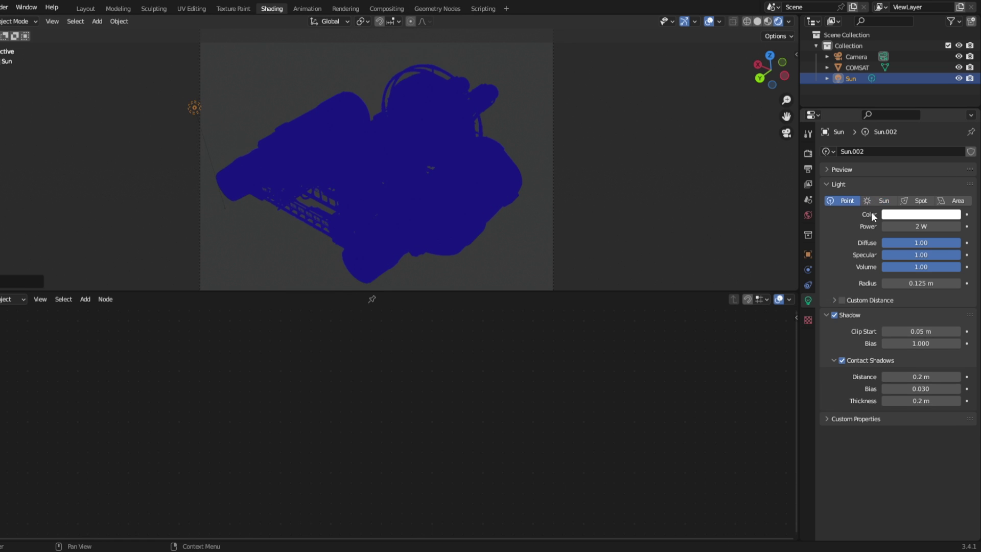
{"action": "left_click", "coordinate": [935, 229]}
{"action": "type", "text": "222"}
{"action": "key", "text": "Return"}
{"action": "left_click", "coordinate": [933, 228]}
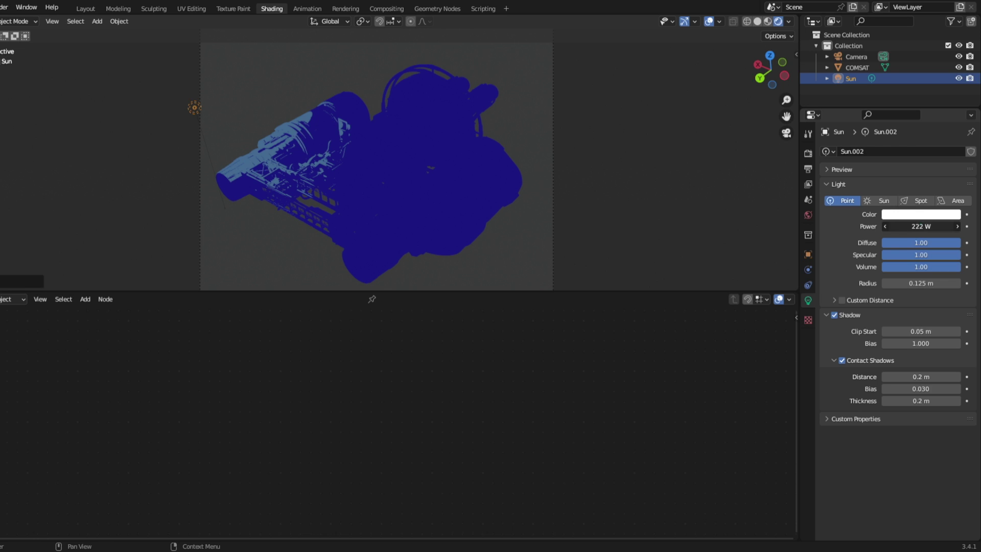
{"action": "type", "text": "22222"}
{"action": "key", "text": "Return"}
Reposition the point light in the YZ plane, raising it about 7 m and shifting it along negative Y.
{"action": "key", "text": "g"}
{"action": "key", "text": "shift+x"}
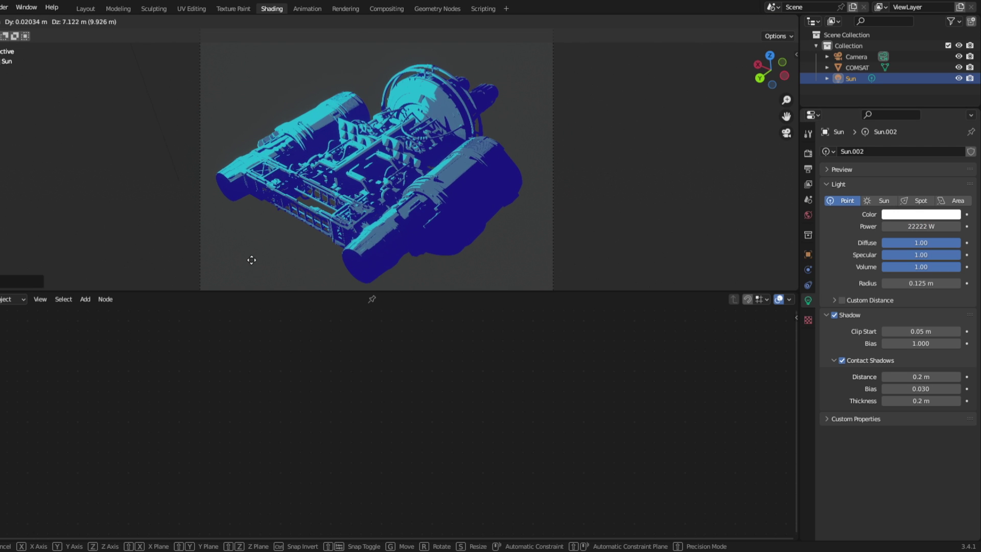
{"action": "left_click", "coordinate": [247, 255]}
{"action": "key", "text": "g"}
{"action": "key", "text": "shift+x"}
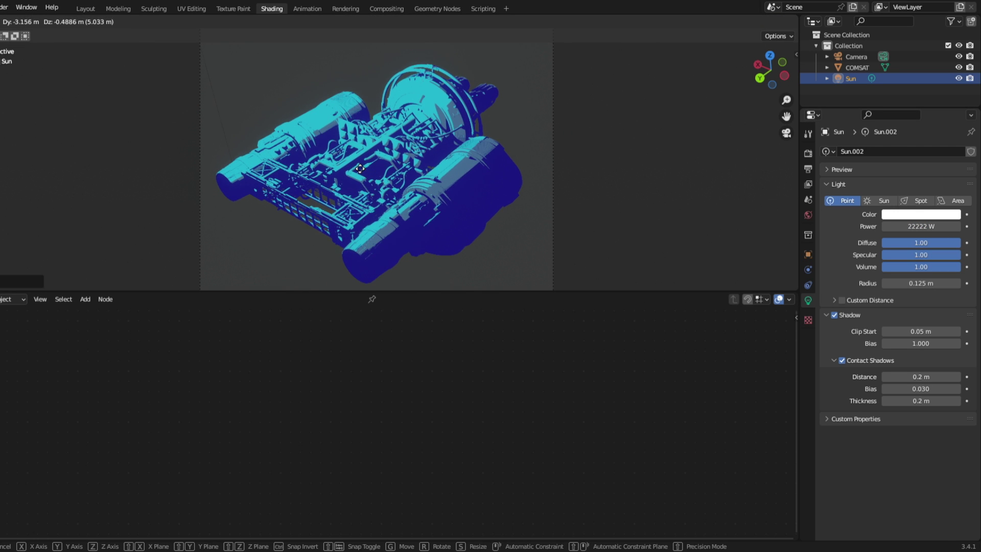
{"action": "left_click", "coordinate": [386, 193]}
Add a second material to the COMSAT model with a black Emission surface and Backface Culling enabled.
{"action": "left_click", "coordinate": [434, 199]}
{"action": "left_click", "coordinate": [970, 151]}
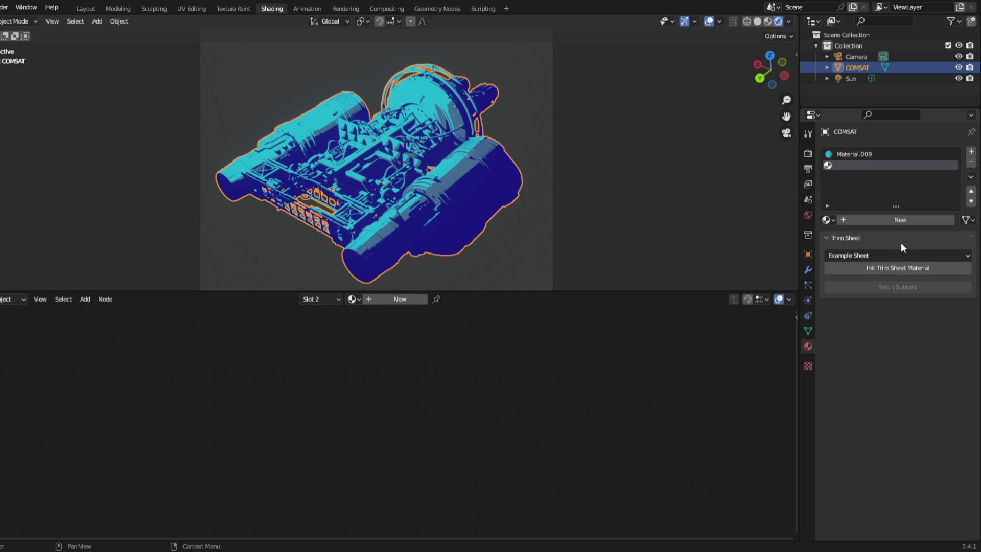
{"action": "left_click", "coordinate": [893, 218]}
{"action": "left_click", "coordinate": [909, 288]}
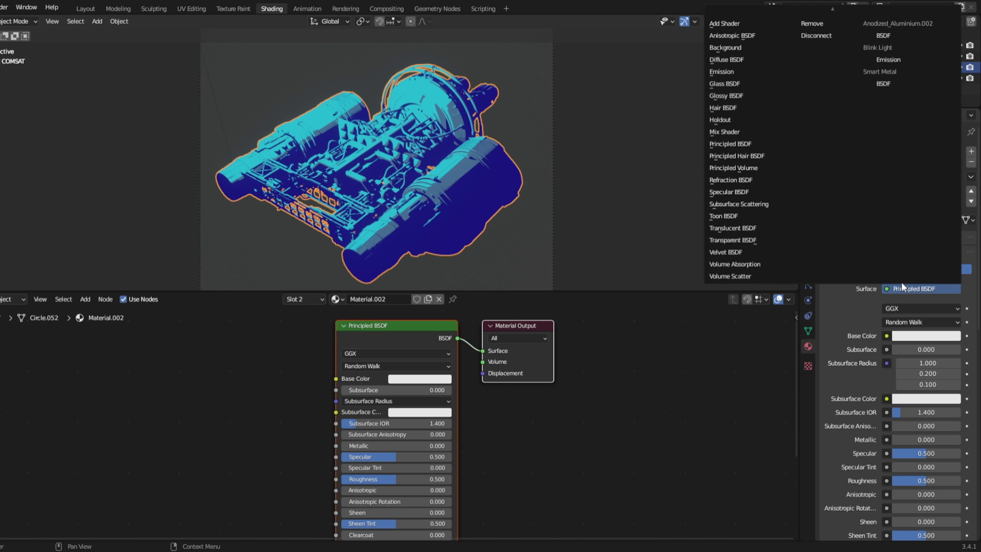
{"action": "left_click", "coordinate": [748, 71]}
{"action": "left_click", "coordinate": [925, 307]}
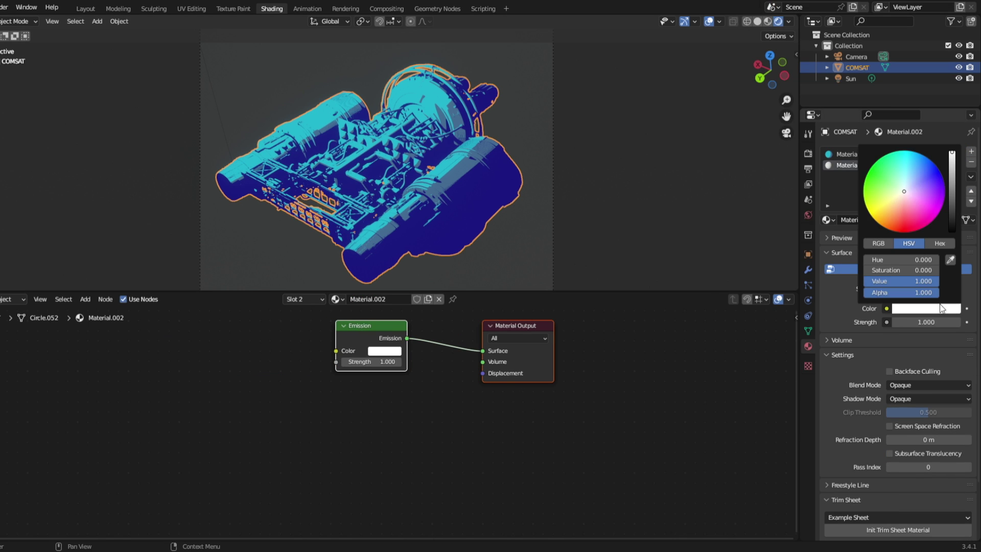
{"action": "left_click_drag", "start_coordinate": [948, 207], "coordinate": [940, 274]}
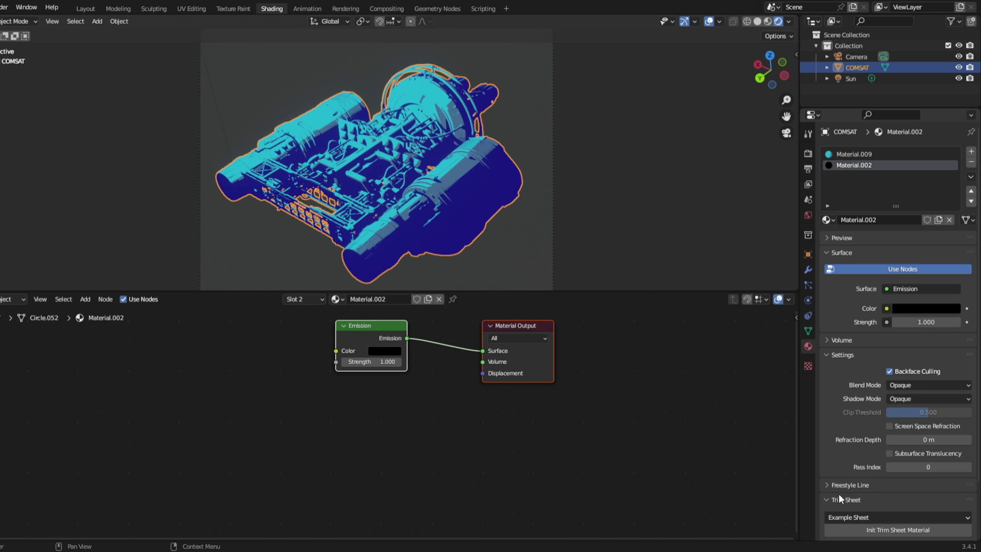
Add a Solidify modifier to the COMSAT model with Flip and High Quality normals enabled and Material Offset set to 1.
{"action": "left_click", "coordinate": [808, 270]}
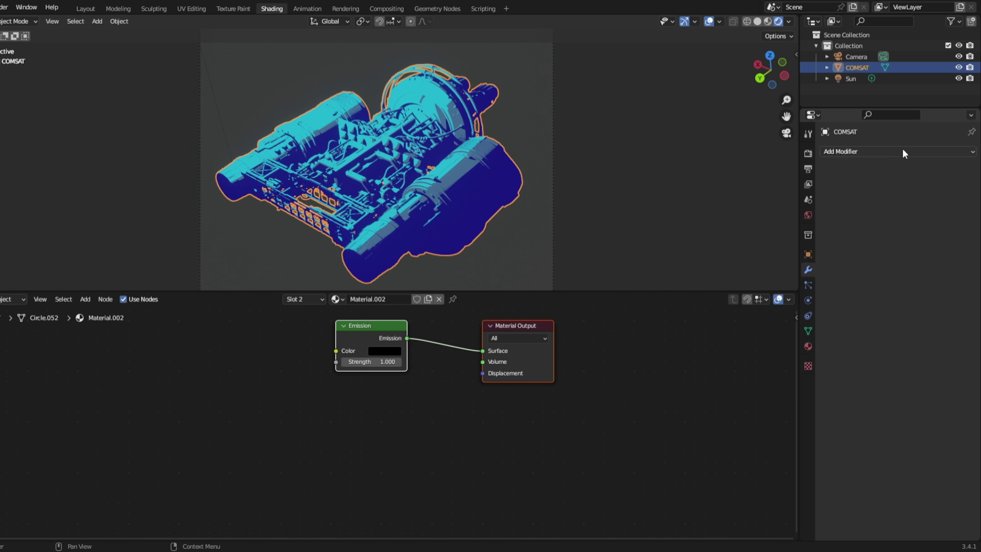
{"action": "left_click", "coordinate": [902, 151]}
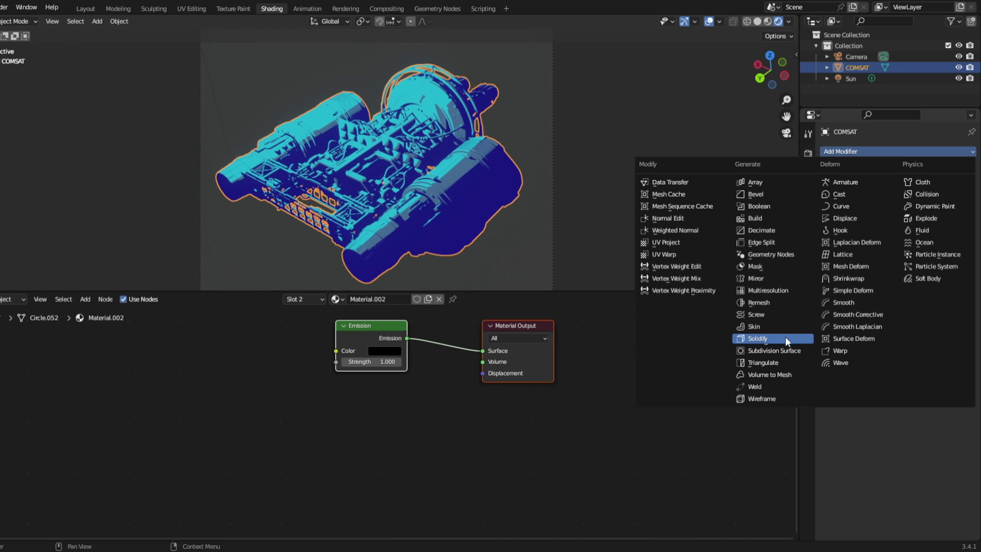
{"action": "key", "text": "Return"}
{"action": "left_click", "coordinate": [840, 303]}
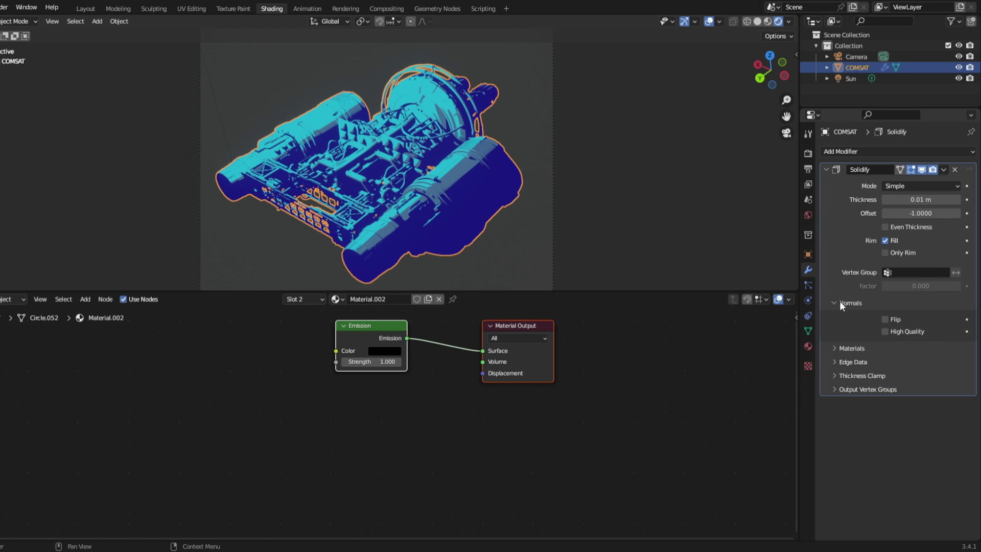
{"action": "left_click", "coordinate": [852, 347]}
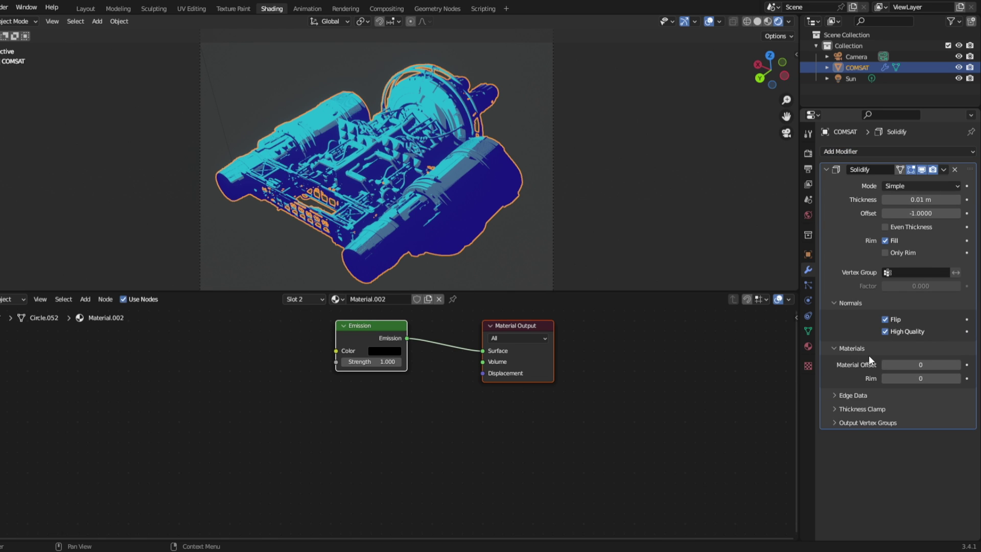
{"action": "left_click", "coordinate": [956, 364]}
Set the Solidify thickness to 0.02 m and check the black outlines from several angles around the spacecraft.
{"action": "middle_click_drag", "start_coordinate": [472, 152], "coordinate": [538, 199]}
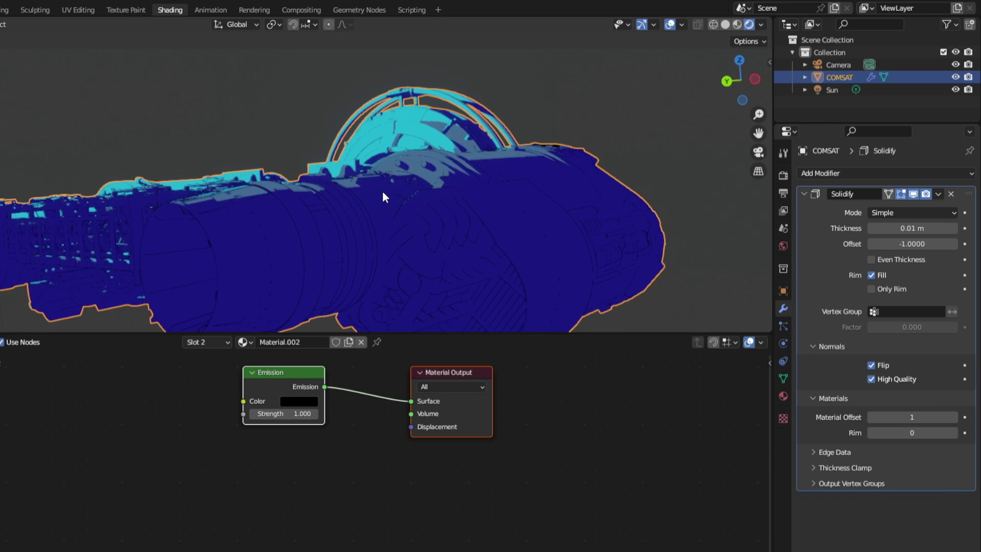
{"action": "middle_click_drag", "start_coordinate": [475, 230], "coordinate": [528, 225]}
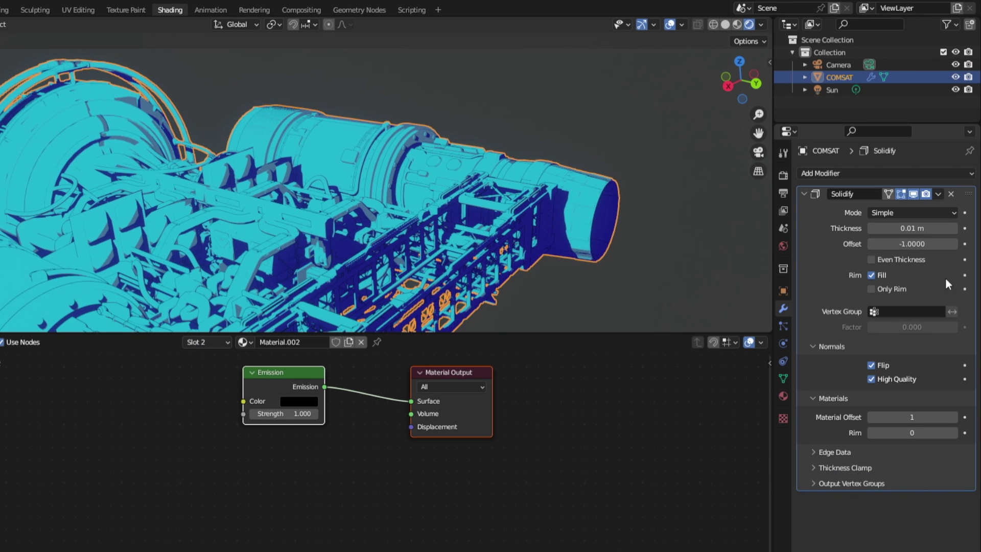
{"action": "left_click", "coordinate": [952, 228]}
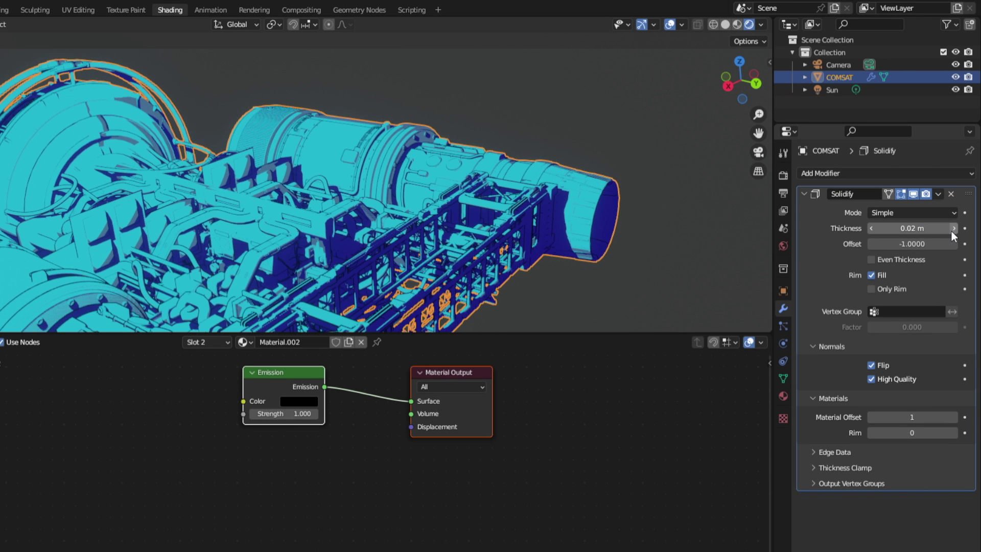
{"action": "left_click", "coordinate": [952, 229]}
{"action": "middle_click_drag", "start_coordinate": [568, 326], "coordinate": [507, 222]}
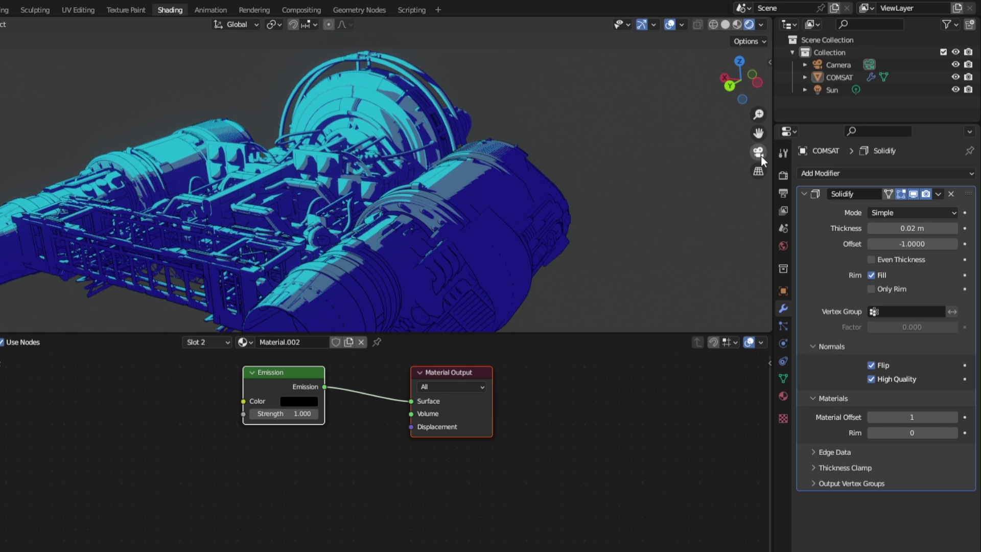
{"action": "middle_click_drag", "start_coordinate": [440, 229], "coordinate": [478, 260]}
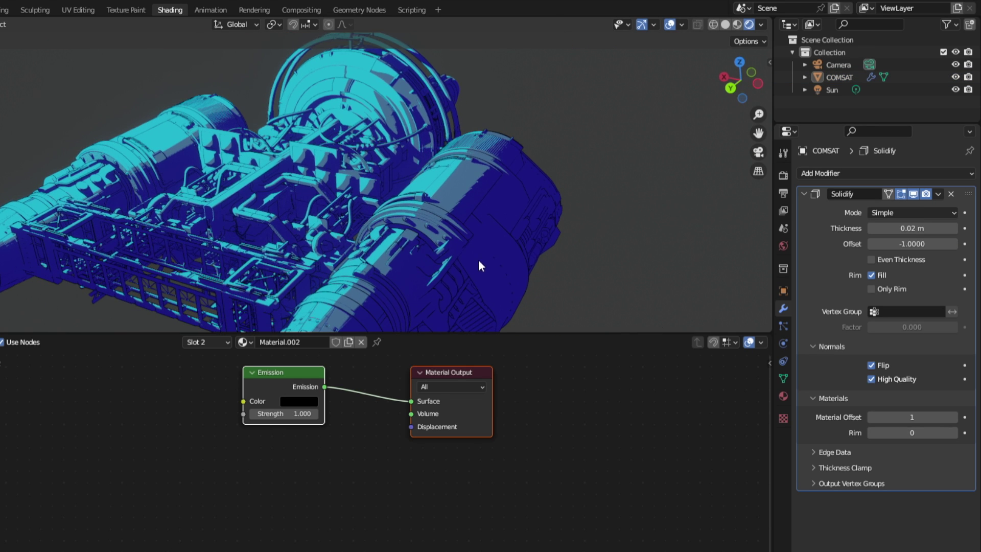
Recolour the ColorRamp of the COMSAT's Material.009, making the dark stop reddish brown and the light stop white.
{"action": "left_click", "coordinate": [346, 301]}
{"action": "left_click", "coordinate": [781, 394]}
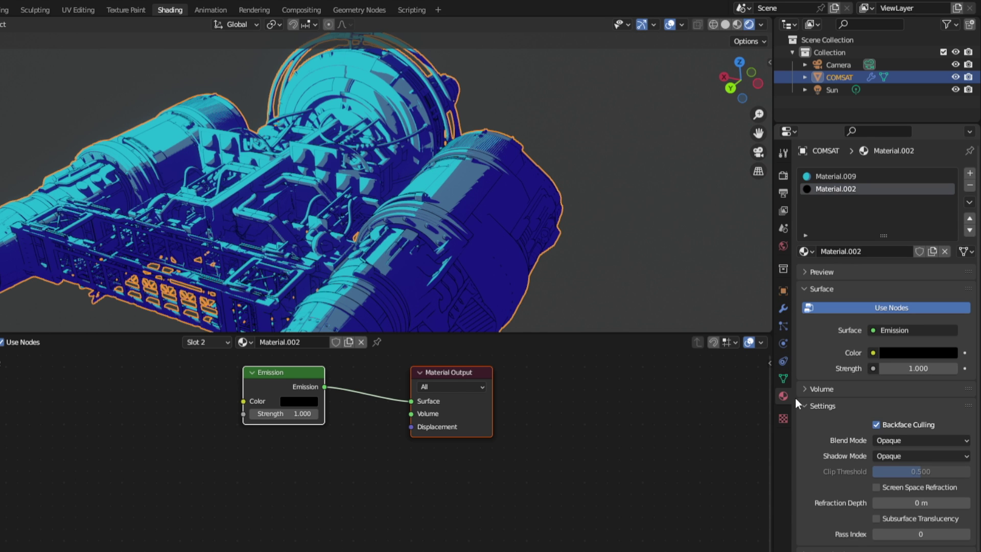
{"action": "left_click", "coordinate": [853, 177]}
{"action": "scroll", "coordinate": [562, 432], "scroll_direction": "down", "scroll_amount": 3}
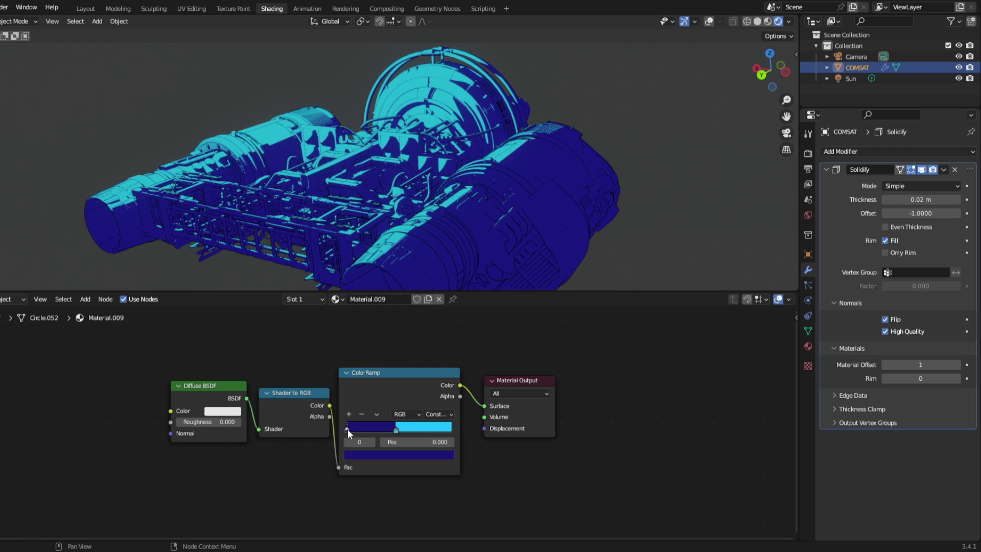
{"action": "left_click", "coordinate": [360, 452]}
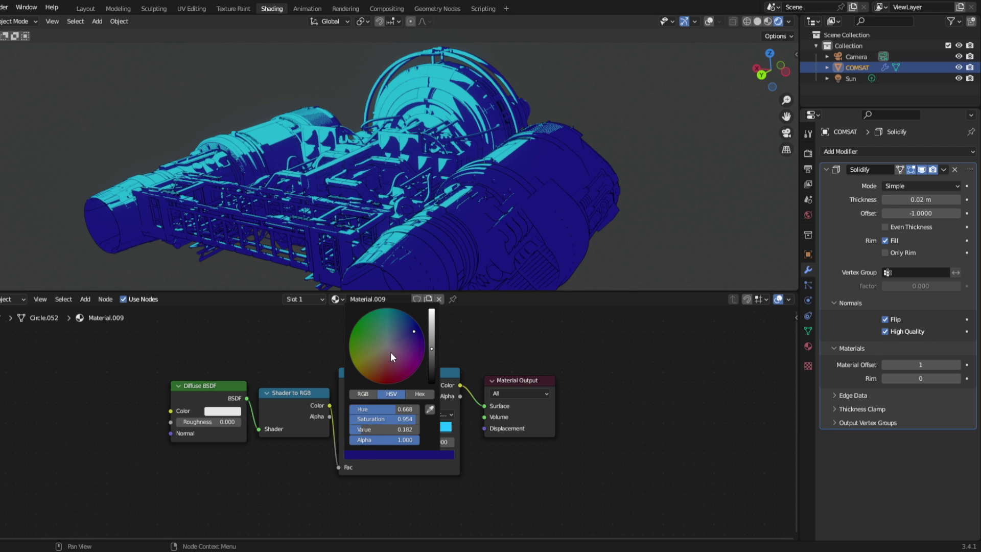
{"action": "left_click_drag", "start_coordinate": [390, 351], "coordinate": [382, 360]}
{"action": "left_click", "coordinate": [396, 430]}
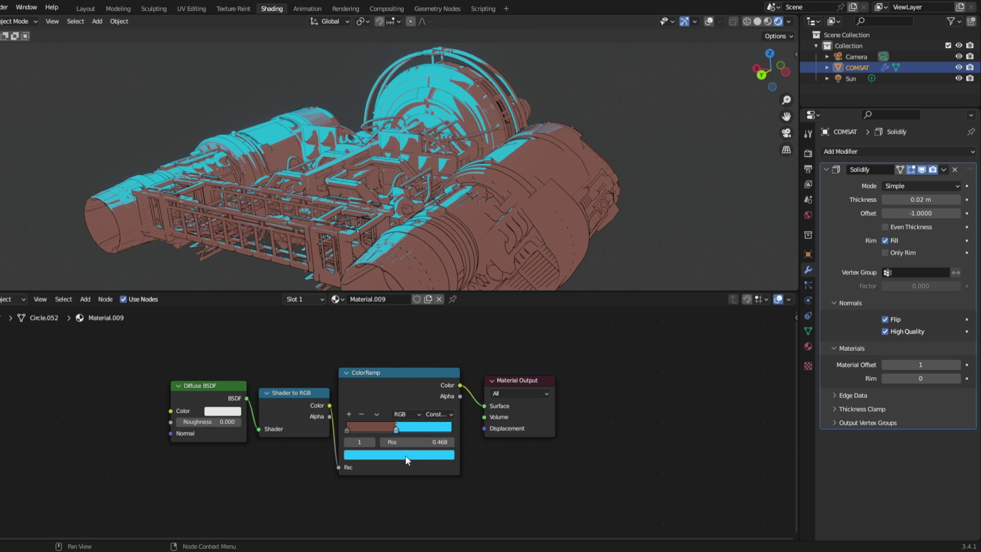
{"action": "left_click", "coordinate": [405, 455]}
{"action": "left_click", "coordinate": [388, 347]}
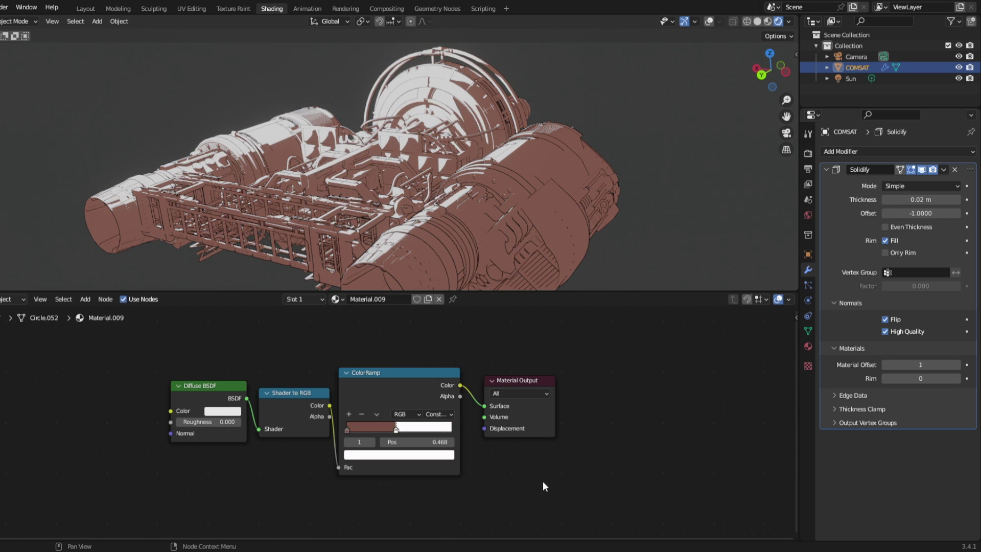
Insert a Mix node on the link between the ColorRamp and the Material Output.
{"action": "left_click", "coordinate": [84, 299]}
{"action": "left_click", "coordinate": [103, 312]}
{"action": "type", "text": "mix"}
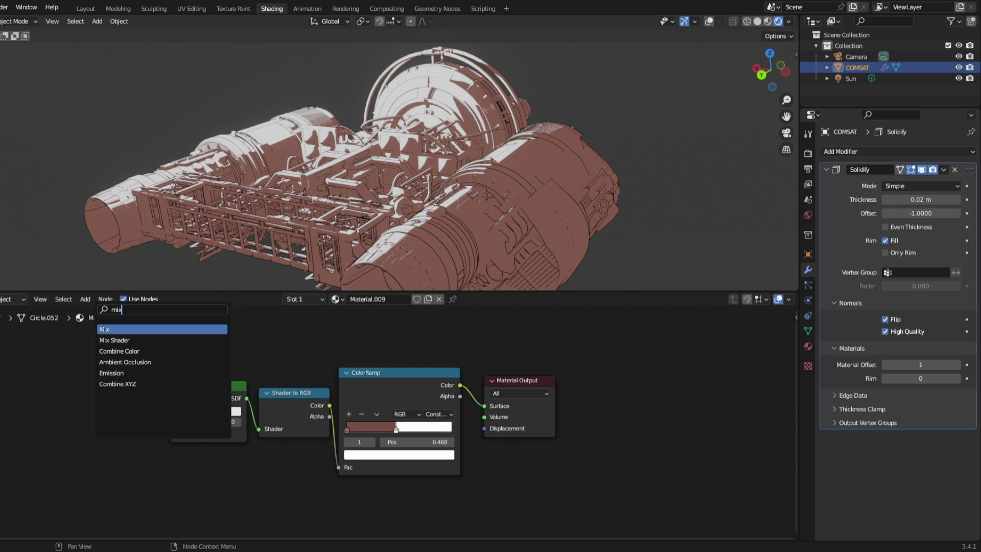
{"action": "key", "text": "Return"}
{"action": "left_click", "coordinate": [465, 382]}
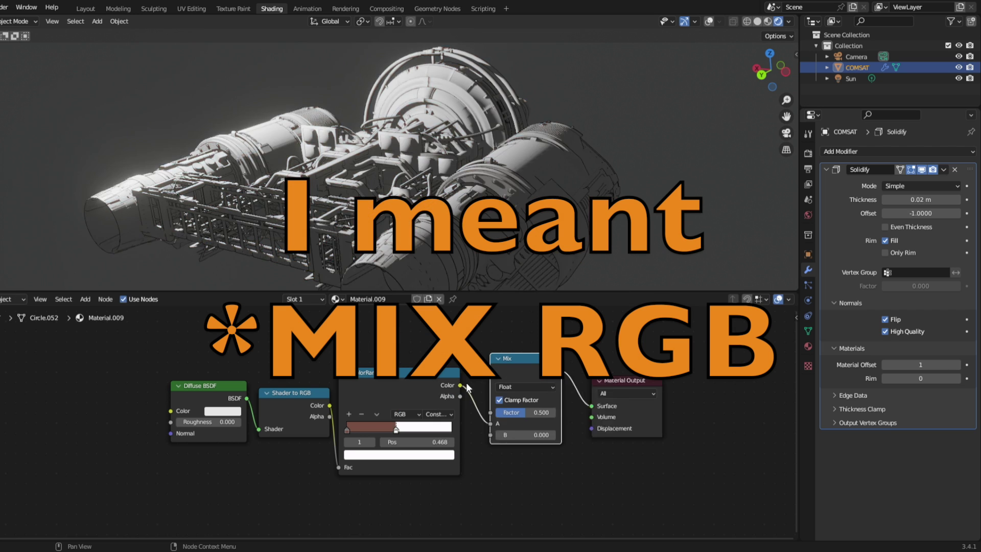
Set the Mix node to Color data with Multiply blending, linking the ColorRamp's Color to A and its Result to Surface.
{"action": "left_click", "coordinate": [545, 390]}
{"action": "left_click", "coordinate": [544, 420]}
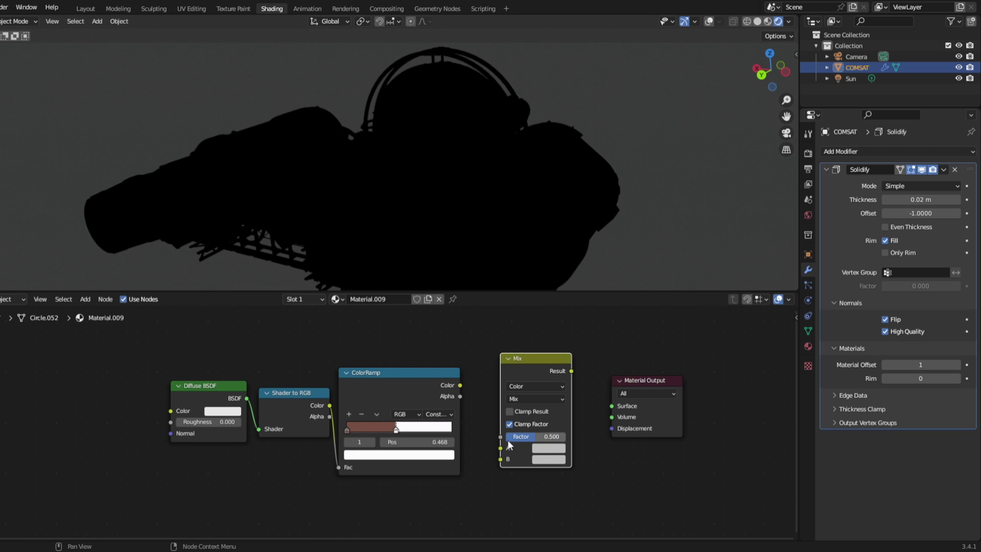
{"action": "left_click_drag", "start_coordinate": [460, 386], "coordinate": [500, 447]}
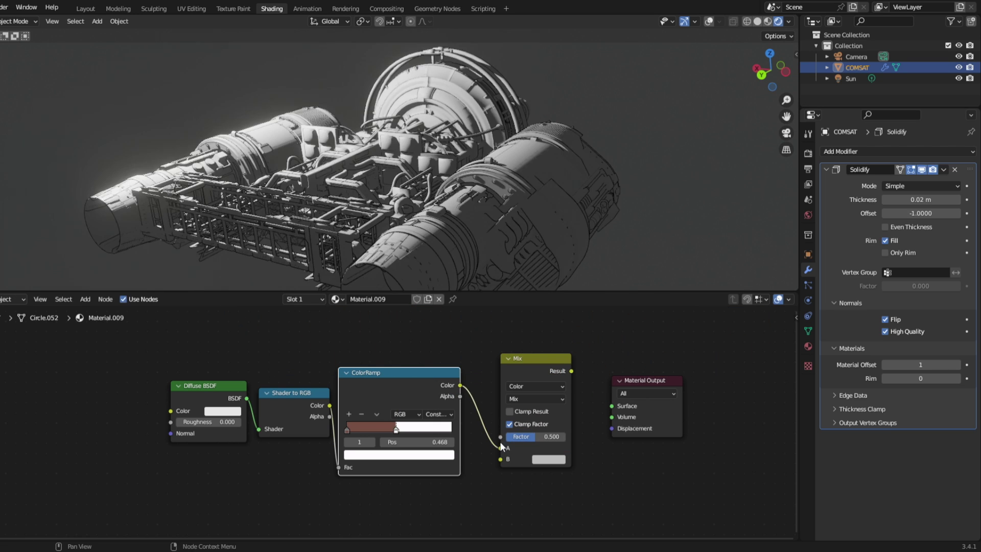
{"action": "left_click_drag", "start_coordinate": [571, 371], "coordinate": [611, 405]}
{"action": "left_click", "coordinate": [532, 398]}
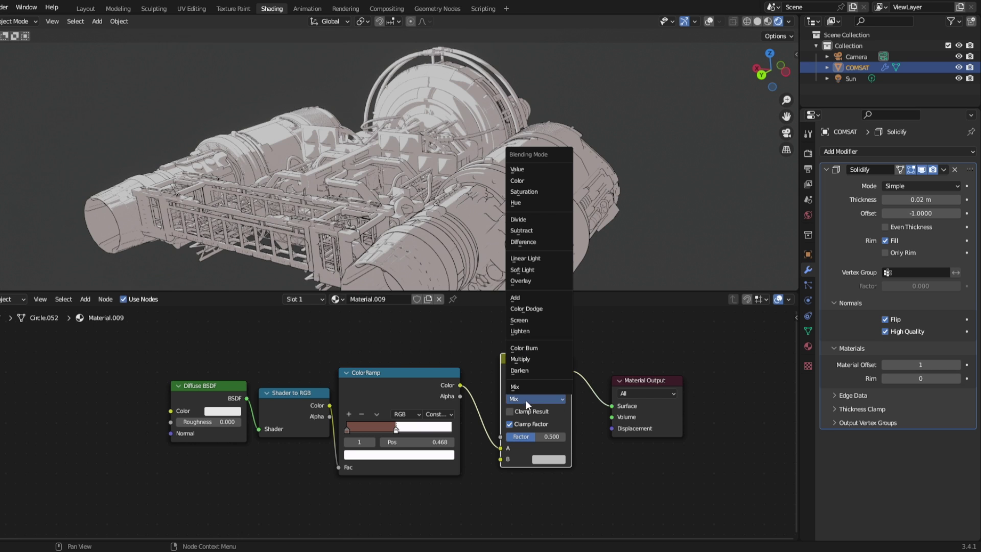
{"action": "left_click", "coordinate": [531, 360]}
Add a Shader to RGB node below the ColorRamp and link its Color output to the Multiply node's B input.
{"action": "left_click", "coordinate": [85, 298]}
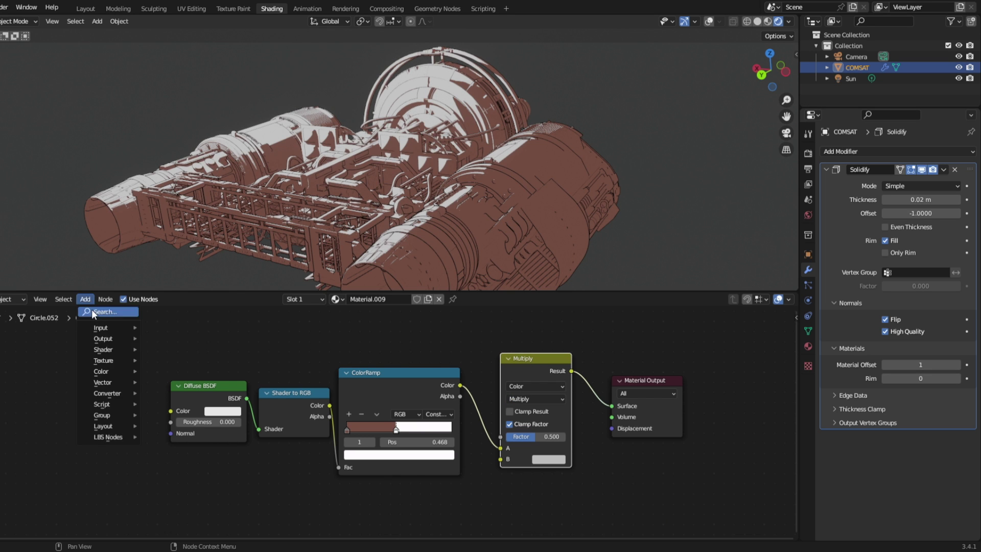
{"action": "type", "text": "shad"}
{"action": "left_click", "coordinate": [159, 351]}
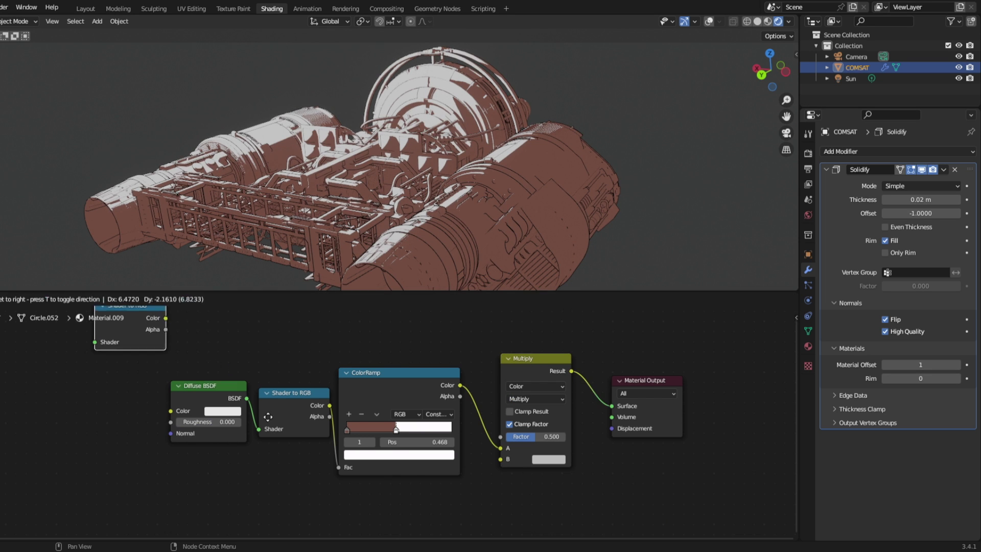
{"action": "left_click", "coordinate": [486, 467]}
{"action": "left_click_drag", "start_coordinate": [461, 463], "coordinate": [500, 398]}
Add an Emission node before the lower Shader to RGB node and link its output to the Shader input.
{"action": "left_click", "coordinate": [85, 299]}
{"action": "type", "text": "em"}
{"action": "left_click", "coordinate": [115, 333]}
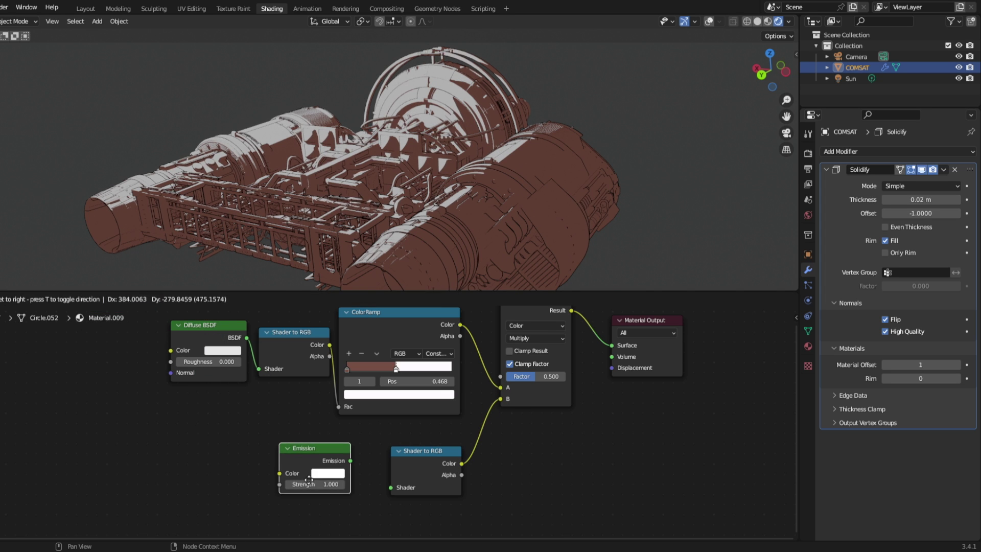
{"action": "left_click", "coordinate": [308, 479]}
{"action": "left_click_drag", "start_coordinate": [351, 461], "coordinate": [391, 487]}
Add an Image Texture node before the Emission node and link its Color output to the Emission Color.
{"action": "left_click", "coordinate": [87, 299]}
{"action": "left_click", "coordinate": [95, 312]}
{"action": "type", "text": "im"}
{"action": "left_click", "coordinate": [133, 333]}
{"action": "left_click", "coordinate": [187, 466]}
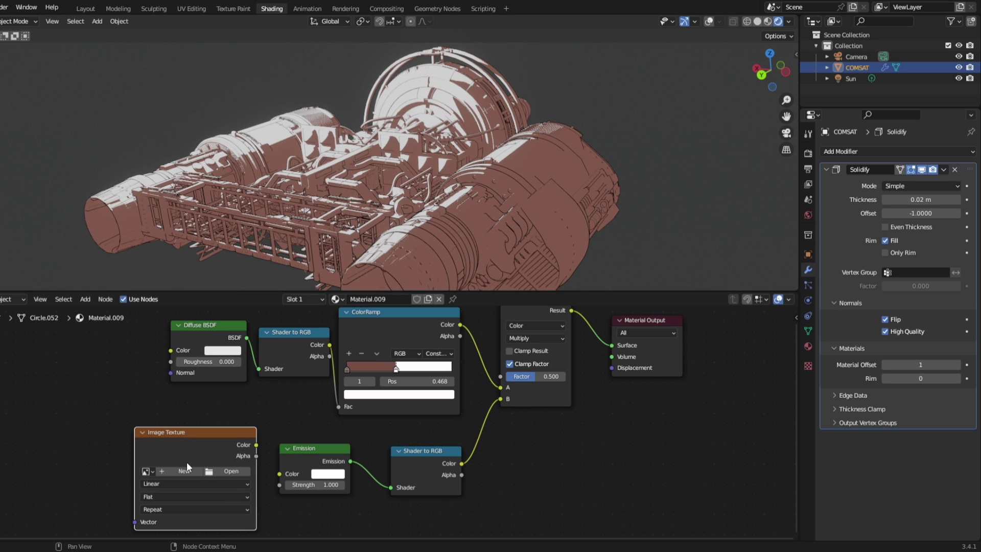
{"action": "left_click_drag", "start_coordinate": [255, 444], "coordinate": [280, 474]}
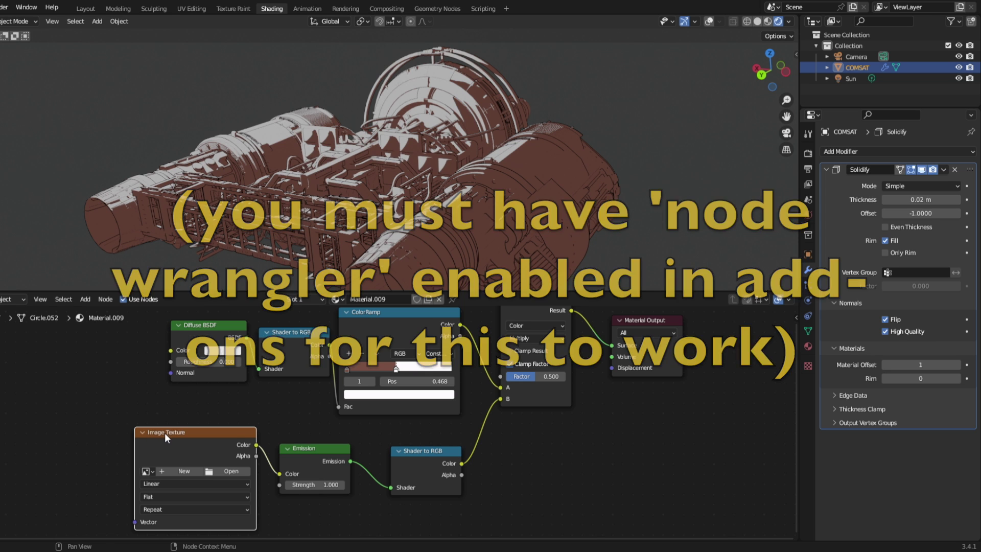
Give the Image Texture node Texture Coordinate and Mapping nodes, and set the mapping type to Texture.
{"action": "key", "text": "ctrl+t"}
{"action": "left_click", "coordinate": [99, 480]}
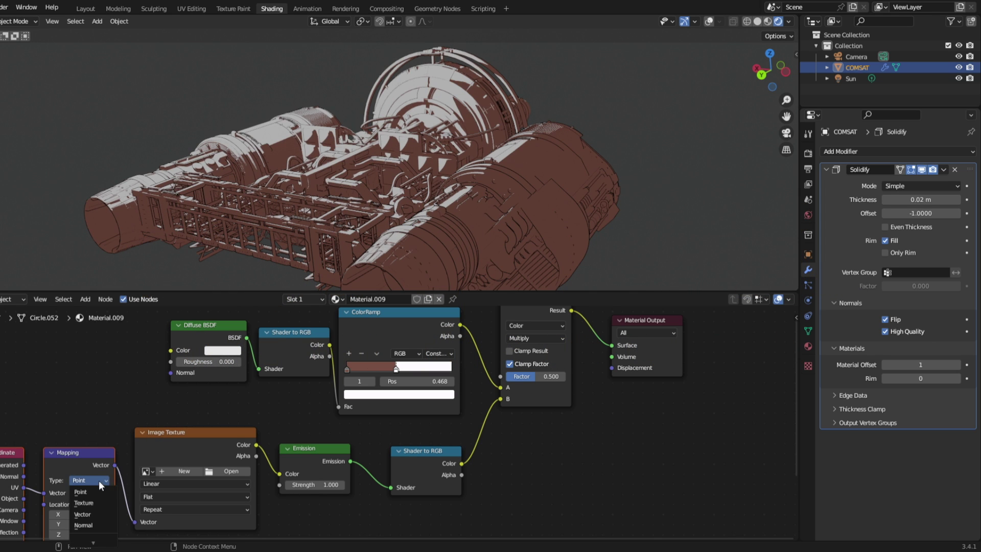
{"action": "left_click", "coordinate": [100, 502]}
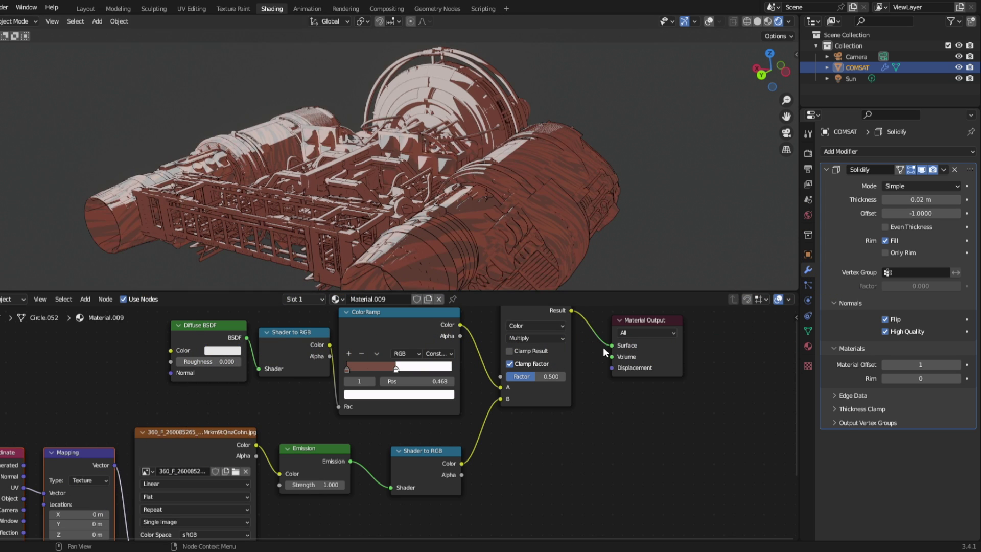
Raise the Multiply node's factor to 1.000 and inspect the striped texture on the spacecraft.
{"action": "left_click_drag", "start_coordinate": [535, 376], "coordinate": [564, 376]}
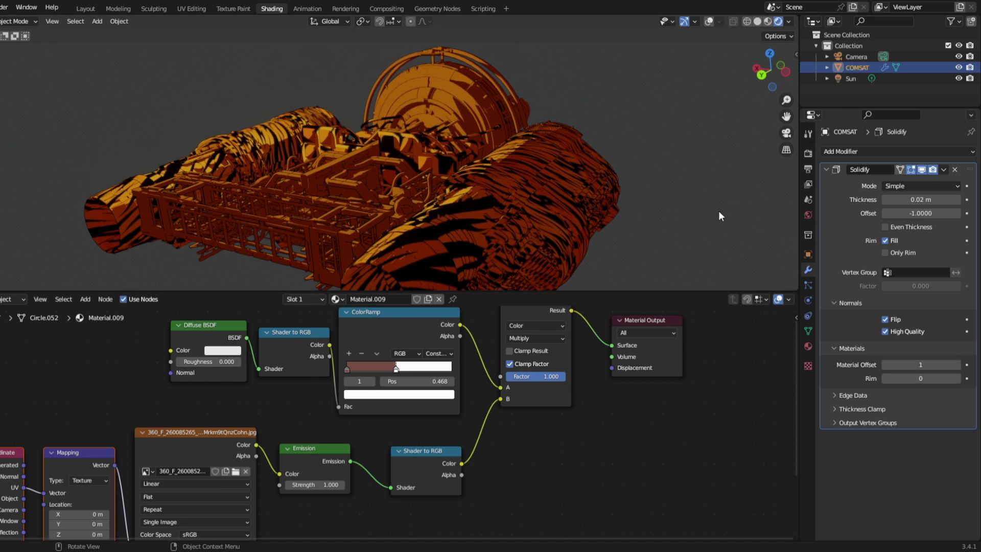
{"action": "middle_click_drag", "start_coordinate": [665, 205], "coordinate": [659, 214]}
{"action": "middle_click_drag", "start_coordinate": [450, 220], "coordinate": [403, 219]}
Try black and a neutral grey with value 0.162 for the ColorRamp's dark stop.
{"action": "left_click", "coordinate": [347, 368]}
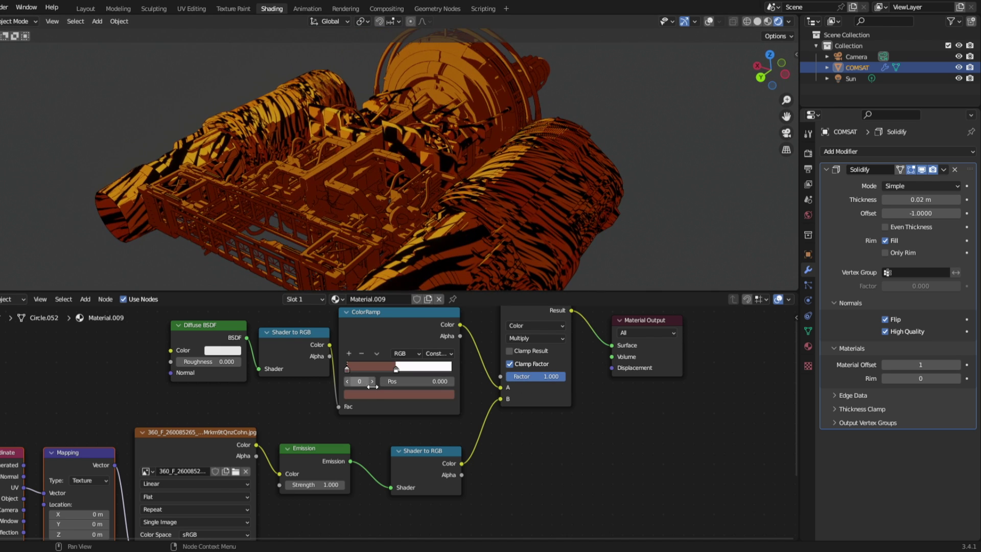
{"action": "left_click", "coordinate": [384, 394]}
{"action": "left_click_drag", "start_coordinate": [430, 289], "coordinate": [428, 323]}
{"action": "mouse_move", "coordinate": [480, 239]}
{"action": "middle_mouse_down"}
{"action": "mouse_move", "coordinate": [468, 219]}
{"action": "mouse_move", "coordinate": [486, 234]}
{"action": "middle_mouse_up"}
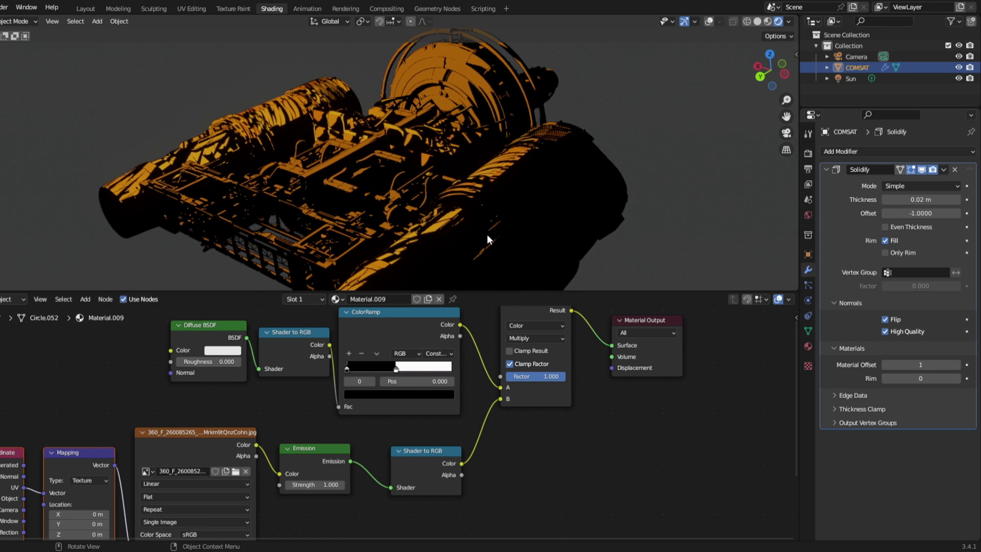
{"action": "left_click", "coordinate": [362, 392]}
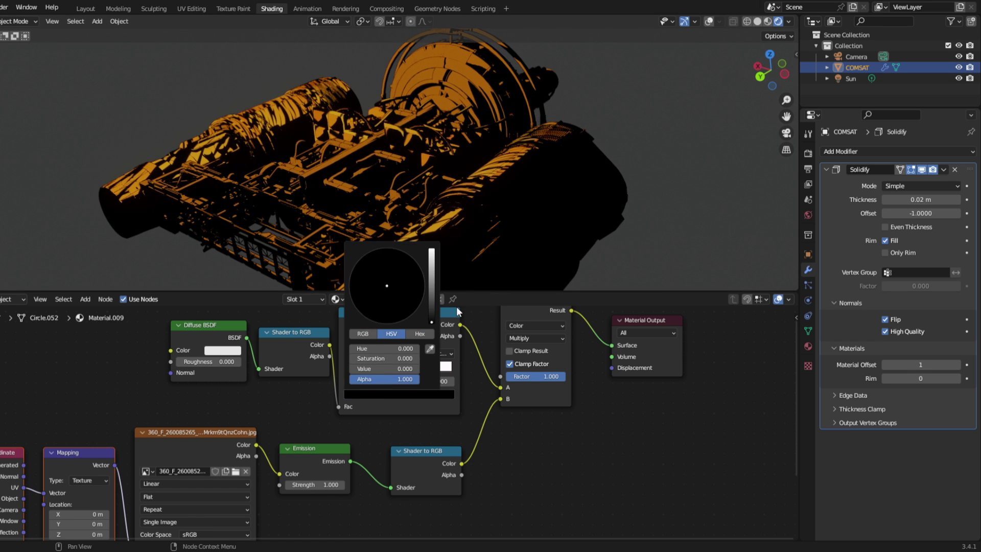
{"action": "mouse_move", "coordinate": [430, 300]}
{"action": "left_mouse_down"}
{"action": "mouse_move", "coordinate": [430, 281]}
{"action": "mouse_move", "coordinate": [430, 299]}
{"action": "mouse_move", "coordinate": [431, 290]}
{"action": "left_mouse_up"}
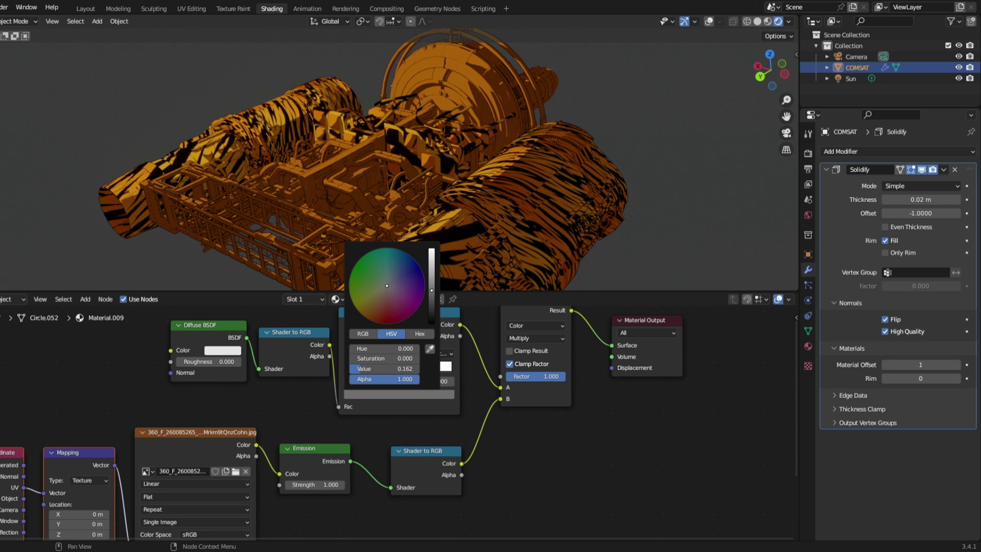
Tint the ColorRamp's dark stop brown and lower the Multiply node's factor slightly below 1.000.
{"action": "left_click", "coordinate": [346, 367]}
{"action": "left_click", "coordinate": [382, 394]}
{"action": "left_click_drag", "start_coordinate": [395, 299], "coordinate": [377, 304]}
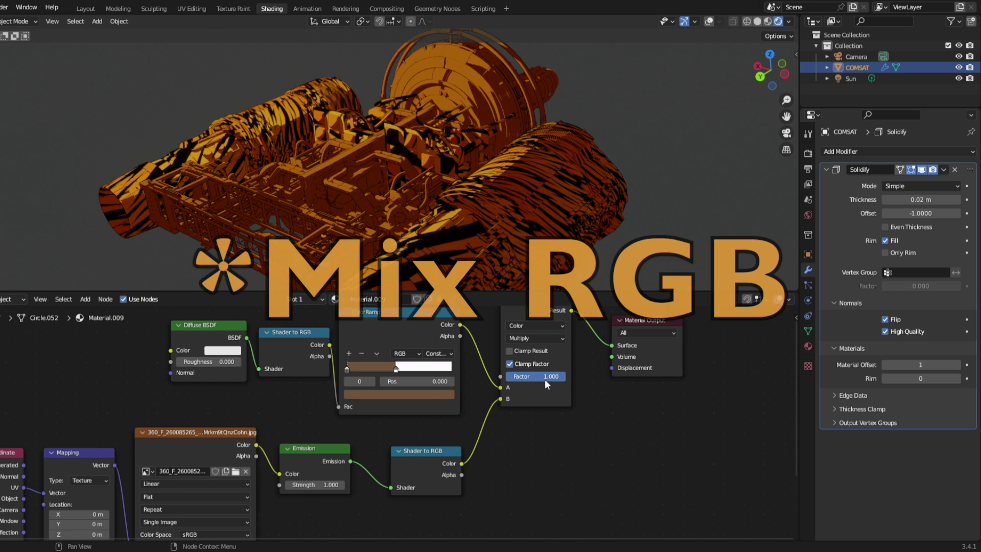
{"action": "left_click_drag", "start_coordinate": [536, 376], "coordinate": [531, 376]}
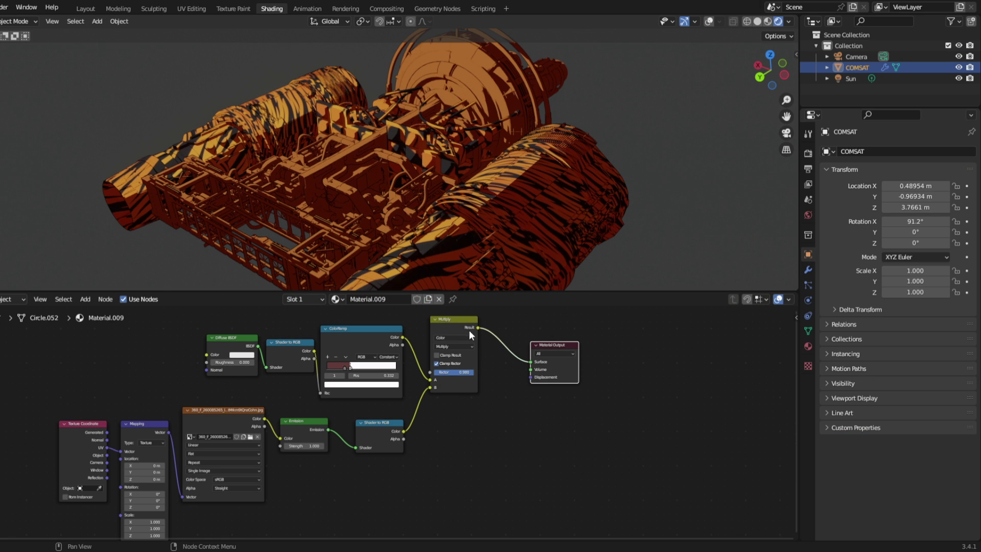
Duplicate the Multiply node and insert the copy between the original and the Material Output.
{"action": "left_click", "coordinate": [459, 317]}
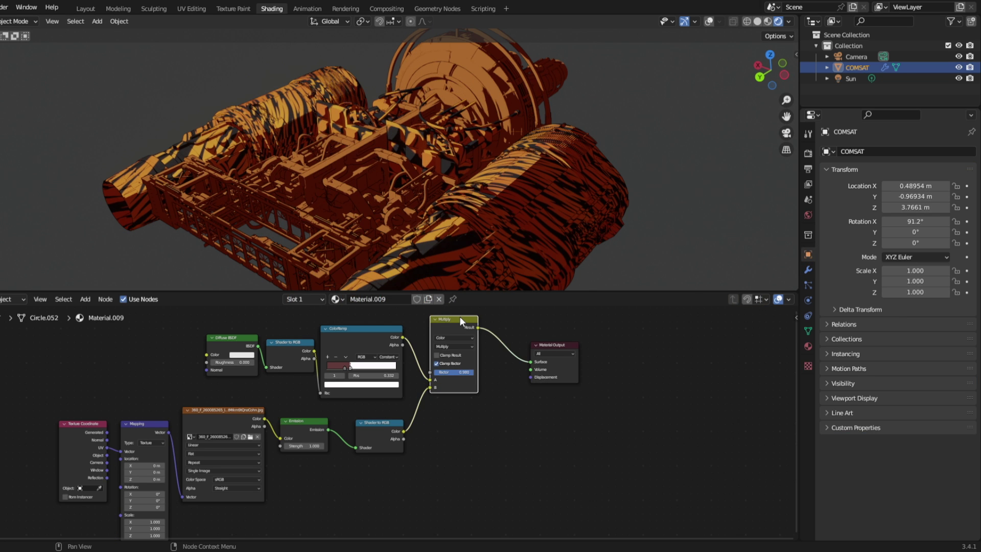
{"action": "key", "text": "shift+d"}
{"action": "left_click", "coordinate": [535, 338]}
{"action": "scroll", "coordinate": [558, 360], "scroll_direction": "up", "scroll_amount": 2}
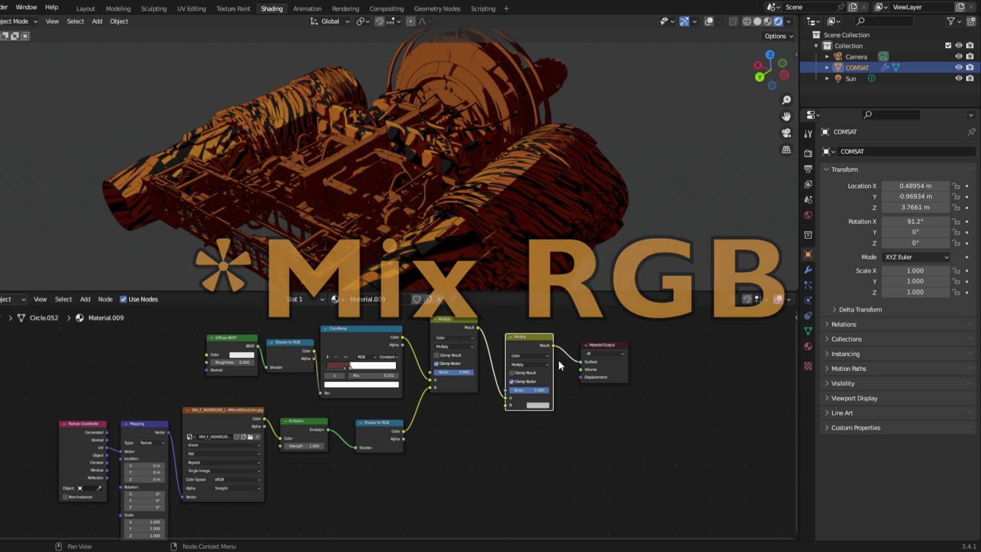
Change the blending mode of the copied Multiply node to Screen.
{"action": "left_click", "coordinate": [601, 342]}
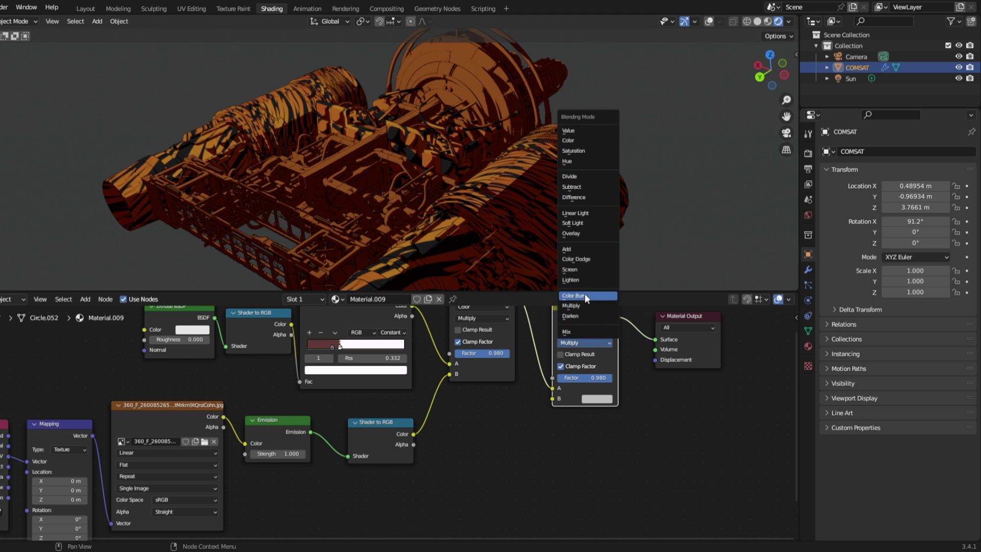
{"action": "left_click", "coordinate": [581, 268]}
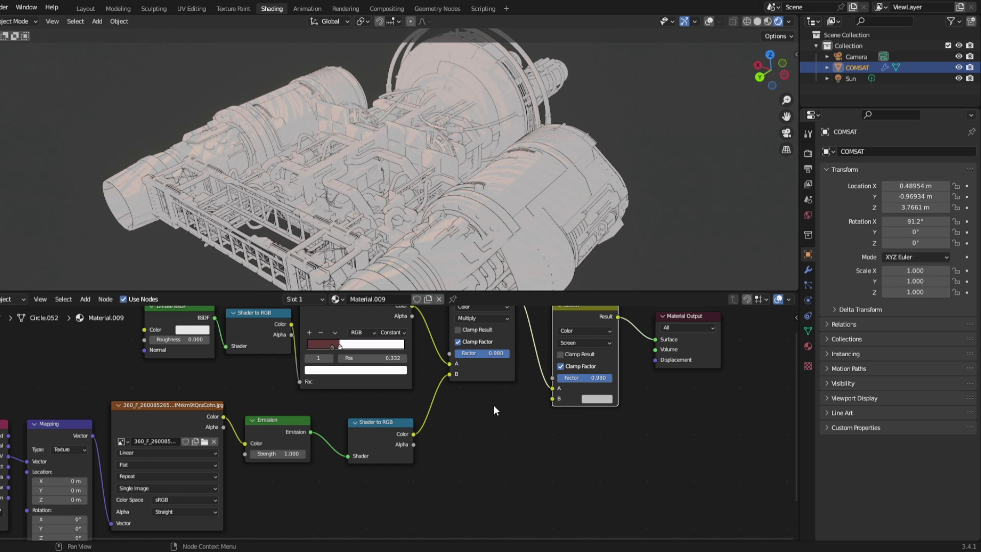
{"action": "scroll", "coordinate": [494, 409], "scroll_direction": "down", "scroll_amount": 2}
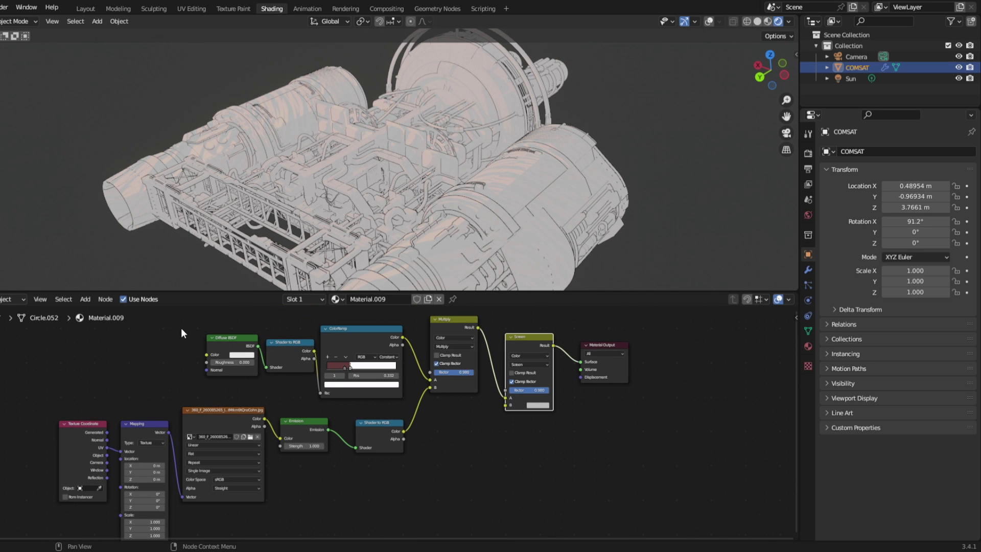
Duplicate the Diffuse BSDF, Shader to RGB and ColorRamp chain below the texture nodes and connect its Color output to the Screen node's B input.
{"action": "left_click_drag", "start_coordinate": [186, 328], "coordinate": [383, 401]}
{"action": "key", "text": "g"}
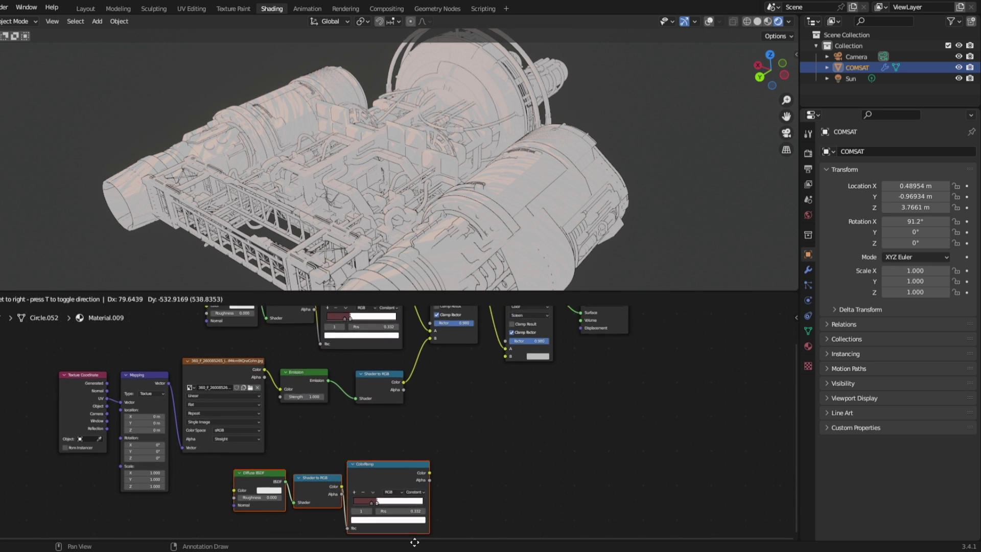
{"action": "left_click", "coordinate": [379, 490]}
{"action": "middle_click_drag", "start_coordinate": [486, 378], "coordinate": [475, 450]}
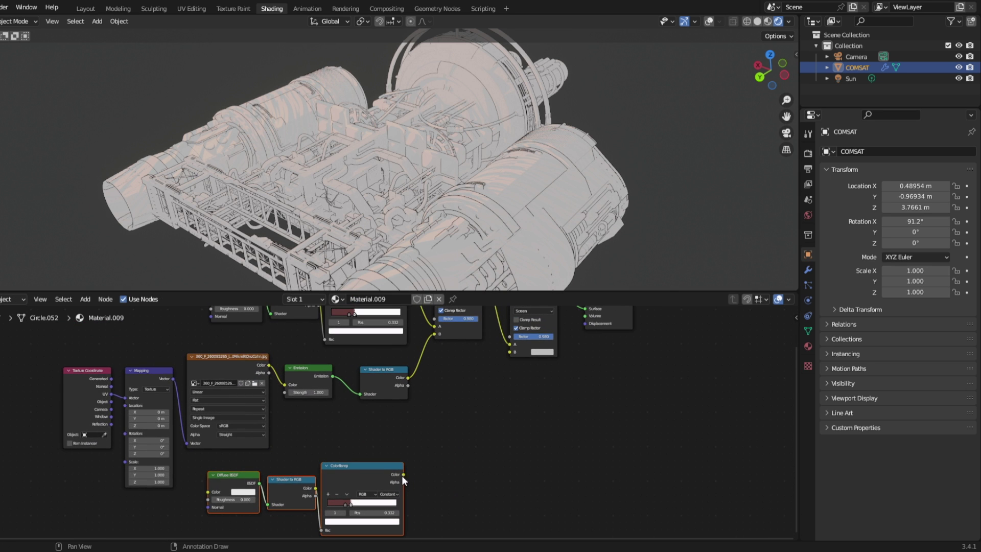
{"action": "left_click_drag", "start_coordinate": [403, 474], "coordinate": [510, 352]}
Make the duplicated ColorRamp's dark stop black, move its light stop to 1.000 and tint that stop light pink.
{"action": "scroll", "coordinate": [445, 454], "scroll_direction": "down", "scroll_amount": 3}
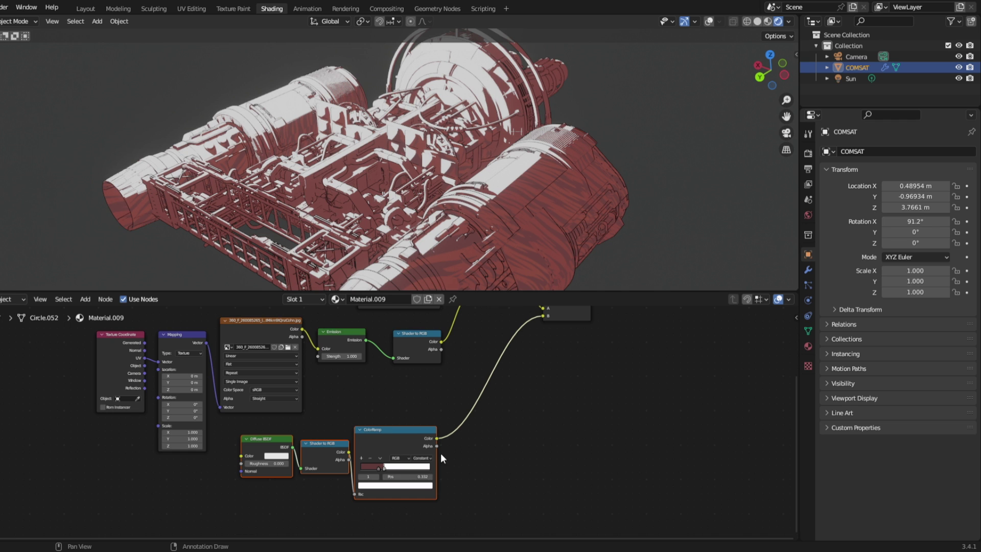
{"action": "left_click", "coordinate": [378, 486]}
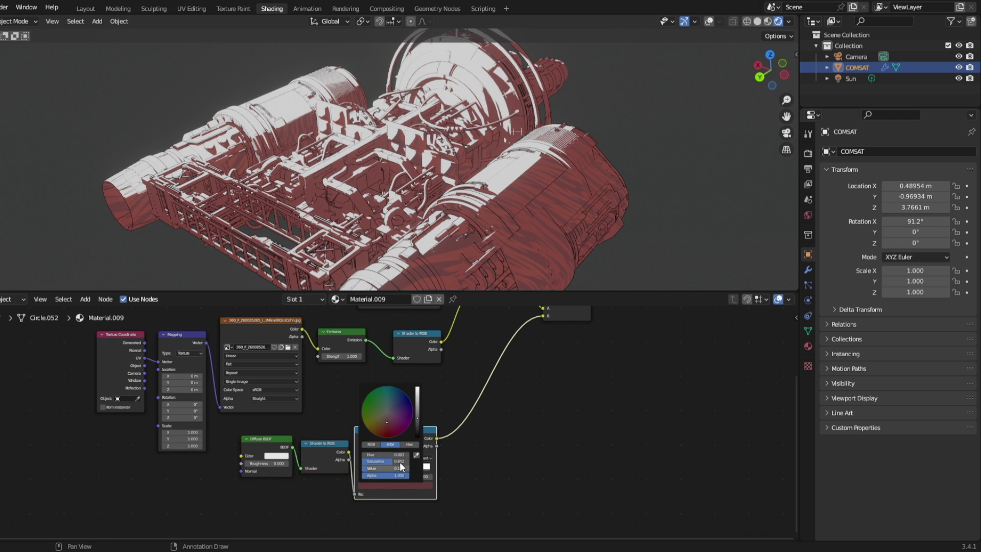
{"action": "mouse_move", "coordinate": [417, 418]}
{"action": "left_mouse_down"}
{"action": "mouse_move", "coordinate": [417, 441]}
{"action": "mouse_move", "coordinate": [388, 468]}
{"action": "mouse_move", "coordinate": [421, 467]}
{"action": "left_mouse_up"}
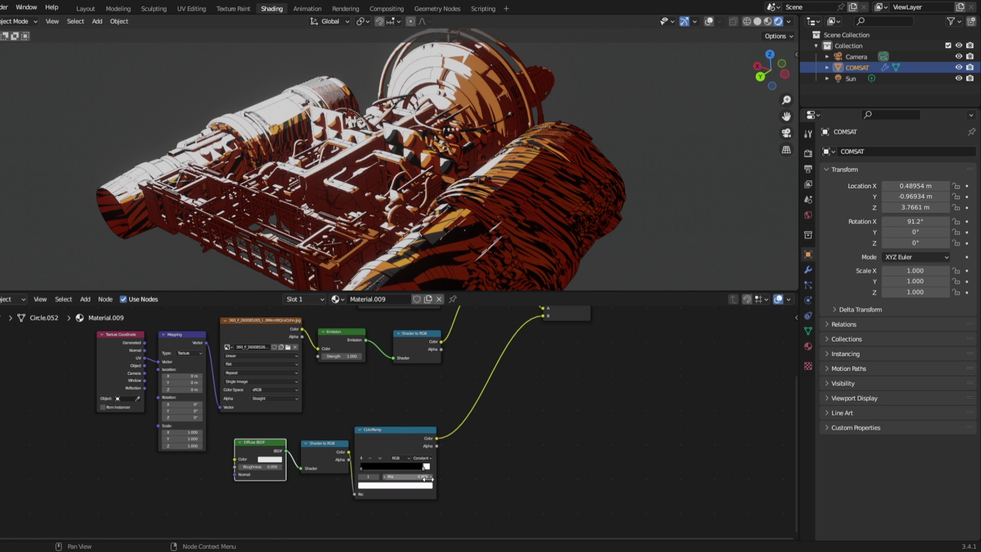
{"action": "left_click", "coordinate": [419, 485]}
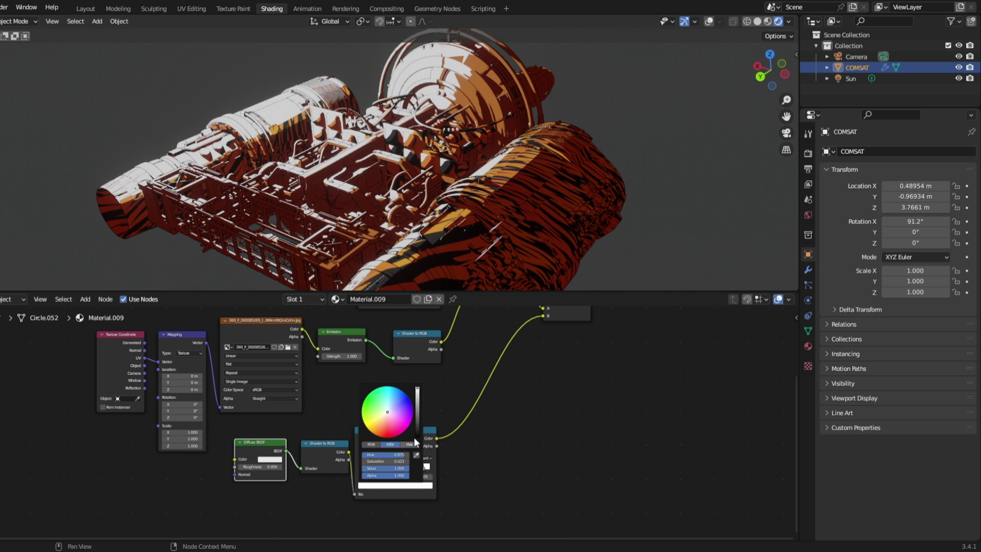
{"action": "mouse_move", "coordinate": [401, 417]}
{"action": "left_mouse_down"}
{"action": "mouse_move", "coordinate": [399, 431]}
{"action": "mouse_move", "coordinate": [367, 424]}
{"action": "mouse_move", "coordinate": [396, 403]}
{"action": "left_mouse_up"}
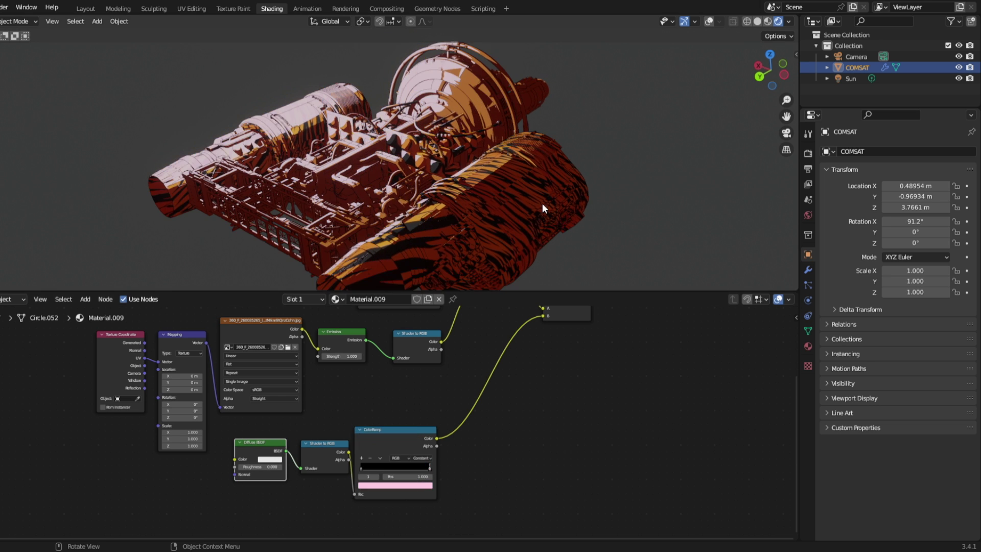
Duplicate the Screen node, insert the copy before the Material Output and set it to Add with a factor of 1.000.
{"action": "scroll", "coordinate": [556, 386], "scroll_direction": "down", "scroll_amount": 2}
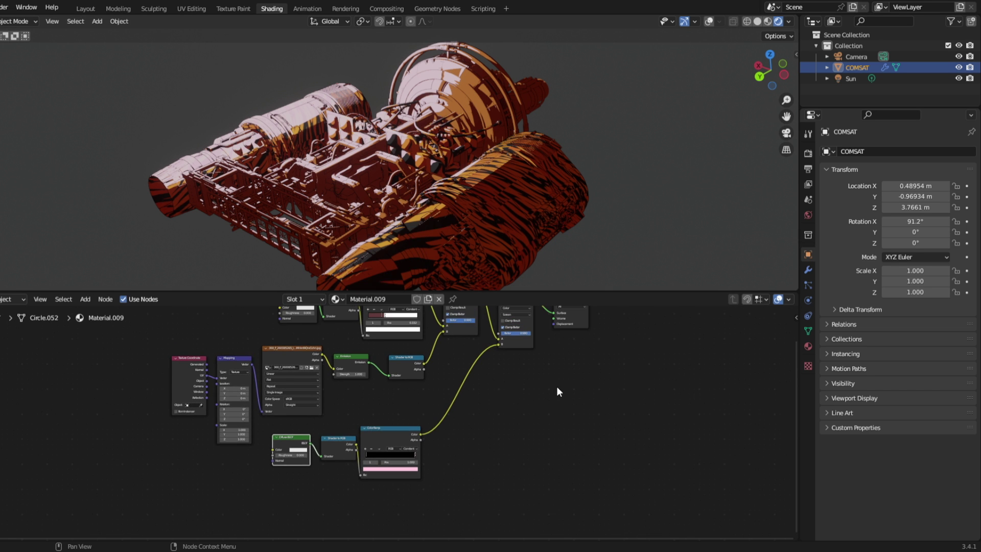
{"action": "middle_click_drag", "start_coordinate": [555, 396], "coordinate": [484, 488]}
{"action": "scroll", "coordinate": [441, 418], "scroll_direction": "up", "scroll_amount": 7}
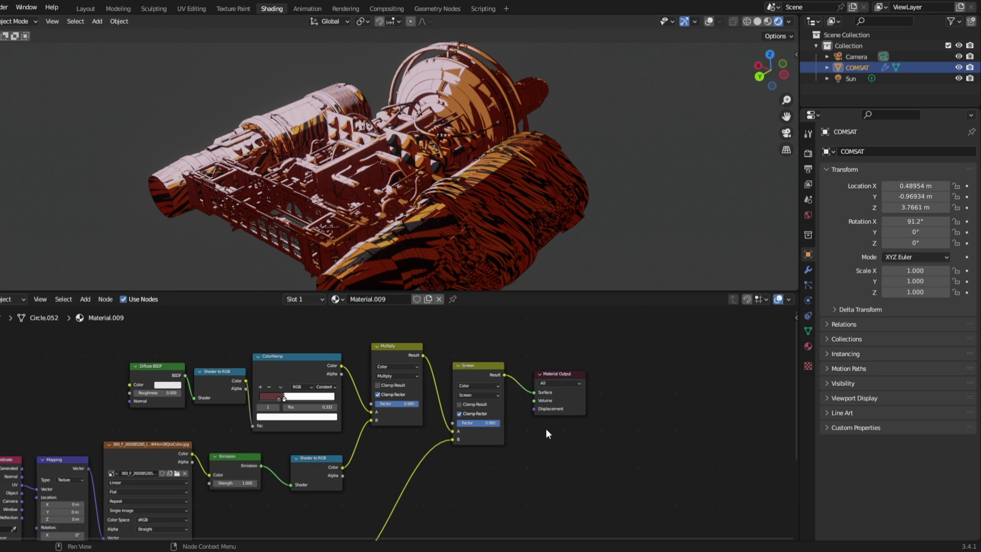
{"action": "left_click", "coordinate": [519, 348]}
{"action": "key", "text": "shift+d"}
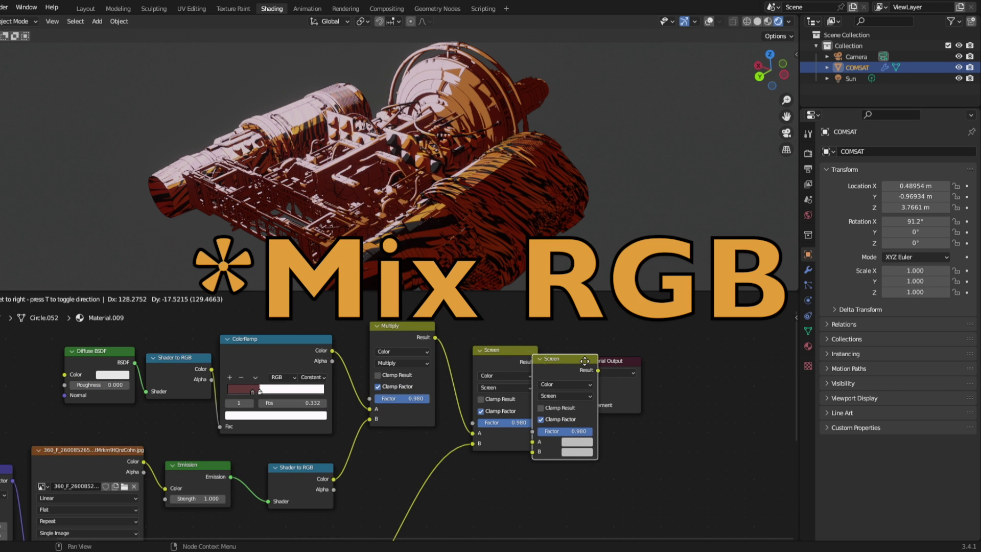
{"action": "left_click", "coordinate": [596, 383]}
{"action": "left_click", "coordinate": [612, 396]}
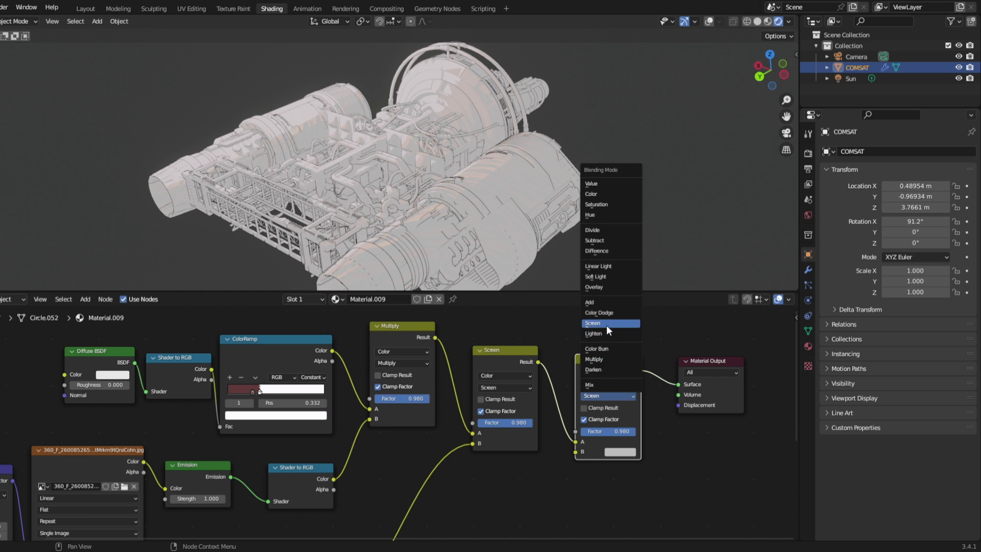
{"action": "left_click", "coordinate": [605, 304]}
Add a Fresnel node feeding a new ColorRamp with Constant interpolation and connect the ramp's Color to the Add node's B input.
{"action": "middle_click_drag", "start_coordinate": [507, 480], "coordinate": [620, 495]}
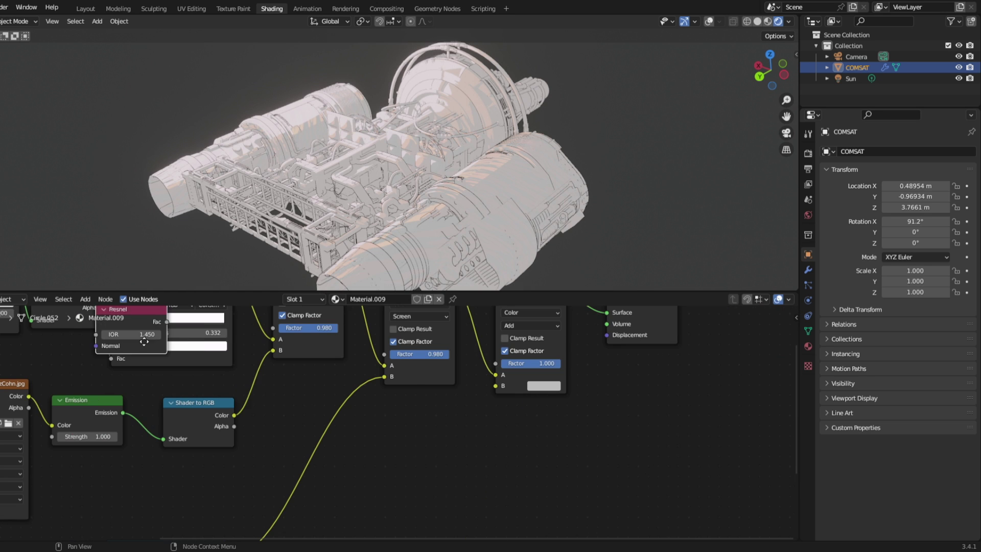
{"action": "left_click", "coordinate": [459, 478]}
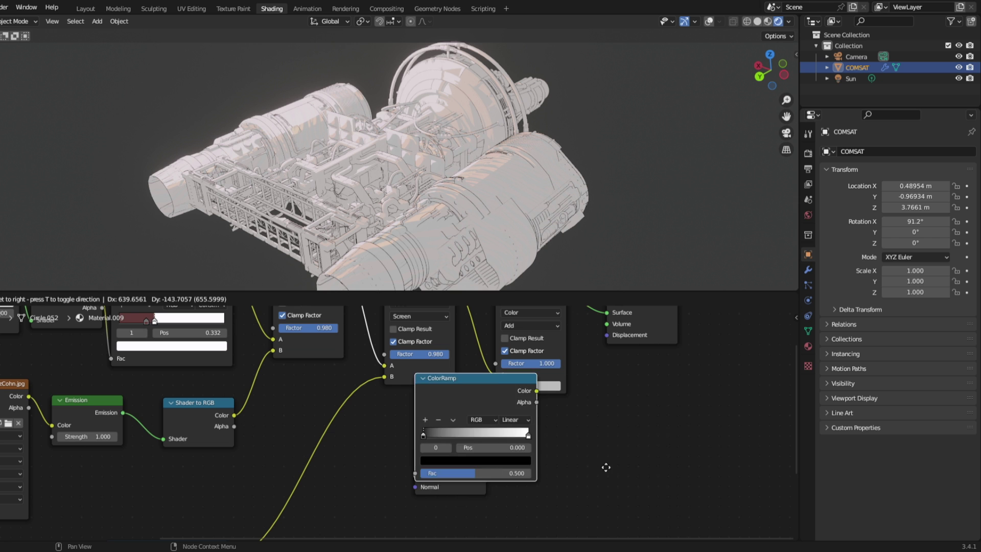
{"action": "left_click", "coordinate": [558, 479]}
{"action": "left_click_drag", "start_coordinate": [486, 462], "coordinate": [516, 516]}
{"action": "left_click", "coordinate": [616, 464]}
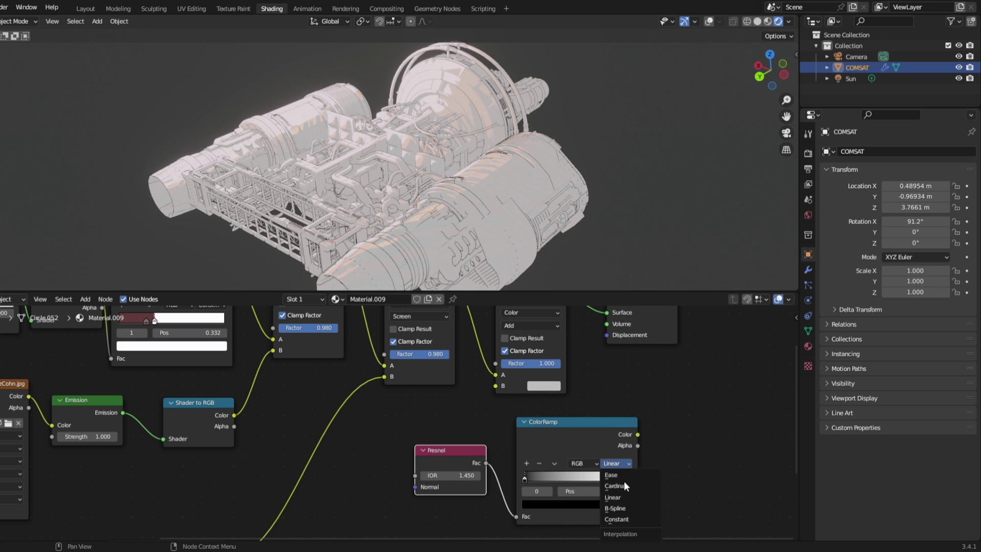
{"action": "left_click", "coordinate": [623, 518]}
{"action": "left_click_drag", "start_coordinate": [638, 434], "coordinate": [495, 386]}
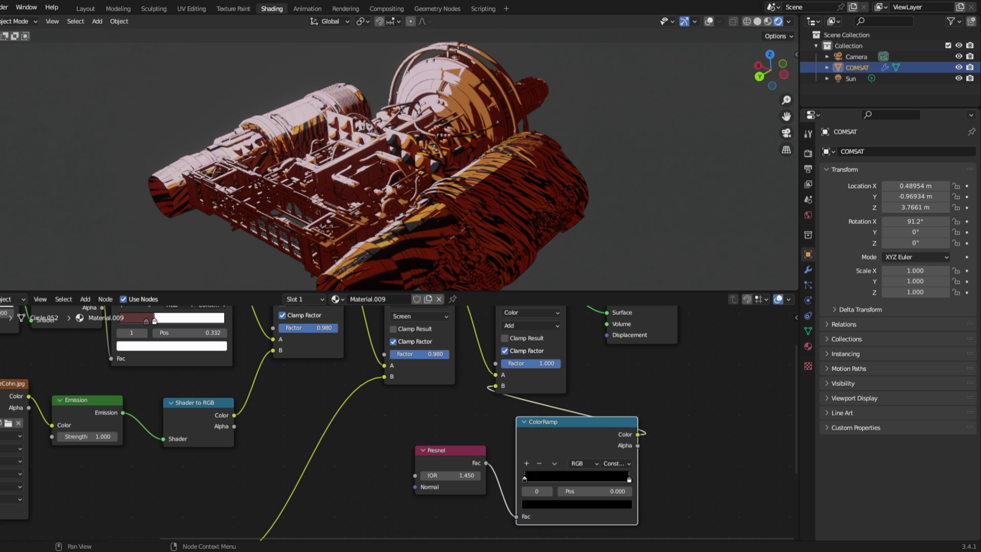
Move the Fresnel ColorRamp's light stop to 0.895 and colour it blue with hue 0.614 and saturation 0.917.
{"action": "left_click_drag", "start_coordinate": [630, 478], "coordinate": [535, 473]}
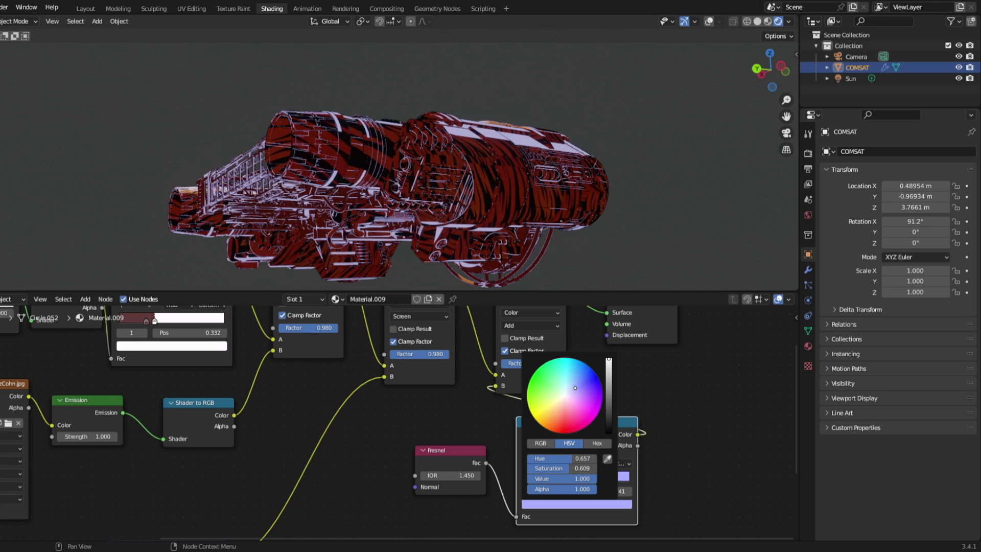
{"action": "left_click_drag", "start_coordinate": [575, 388], "coordinate": [578, 375]}
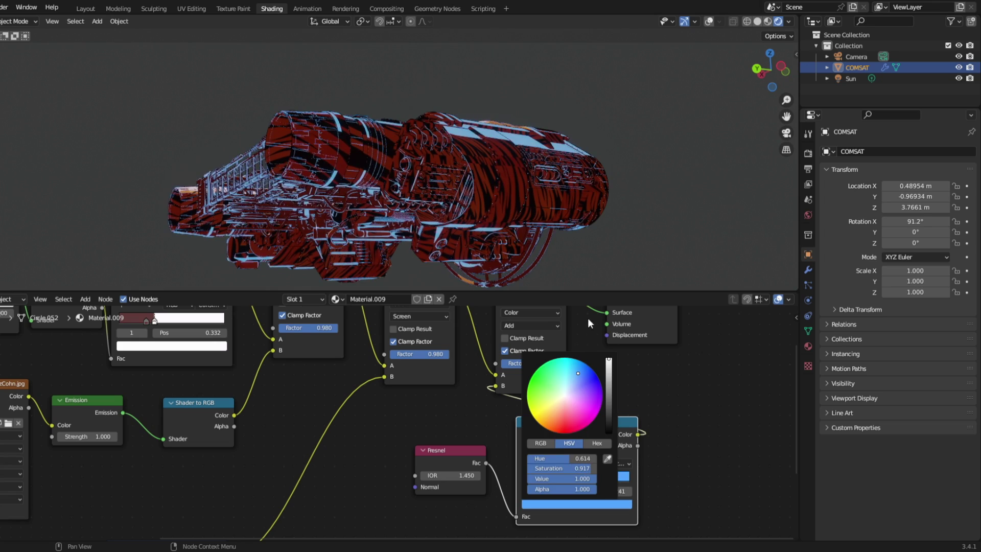
{"action": "middle_click_drag", "start_coordinate": [615, 217], "coordinate": [640, 248]}
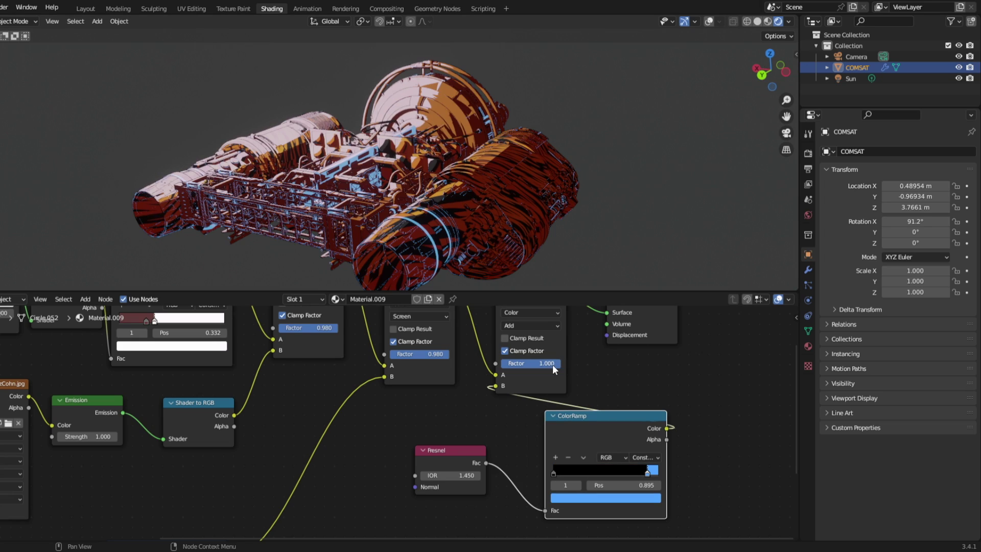
Try a factor of 0.650 on the Add node, and lower it to 0.000 to switch off the Fresnel rim.
{"action": "mouse_move", "coordinate": [553, 365]}
{"action": "left_mouse_down"}
{"action": "mouse_move", "coordinate": [525, 363]}
{"action": "mouse_move", "coordinate": [539, 361]}
{"action": "left_mouse_up"}
{"action": "middle_click_drag", "start_coordinate": [603, 198], "coordinate": [580, 197]}
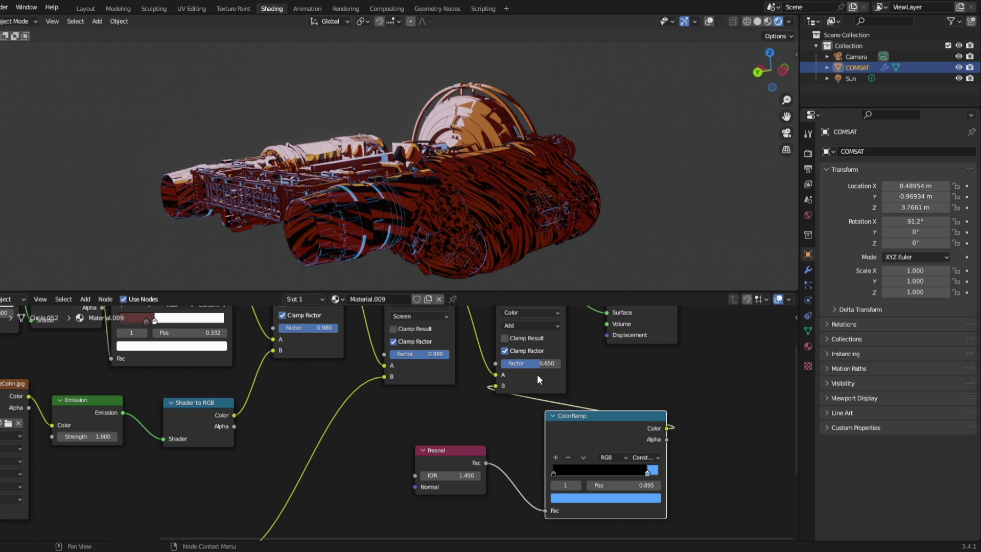
{"action": "left_click_drag", "start_coordinate": [539, 364], "coordinate": [500, 364]}
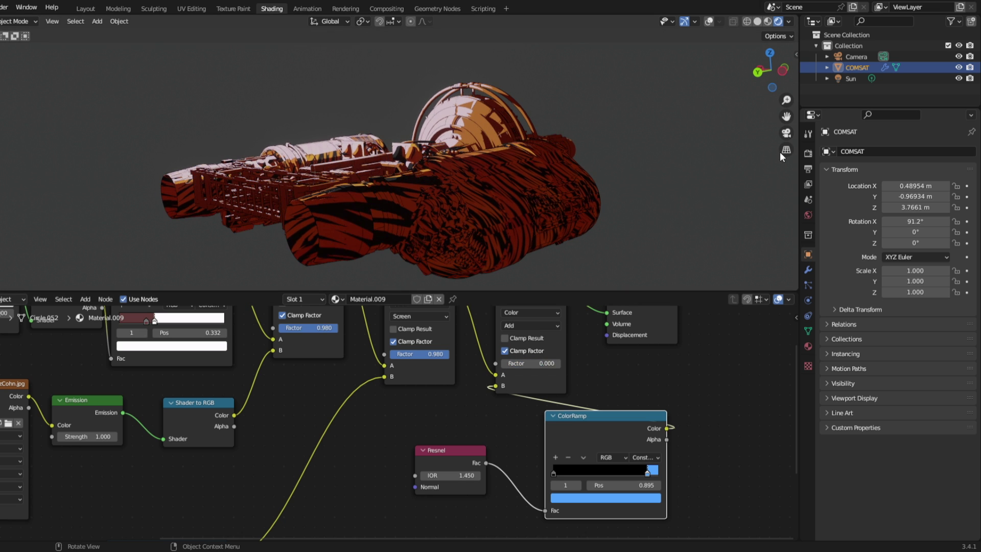
Move the Sun light to about X 10.7 m, Y 2.4 m, Z 19 m, inspect the shading and reselect the COMSAT spacecraft.
{"action": "middle_click_drag", "start_coordinate": [701, 160], "coordinate": [673, 249]}
{"action": "left_click", "coordinate": [850, 78]}
{"action": "key", "text": "g"}
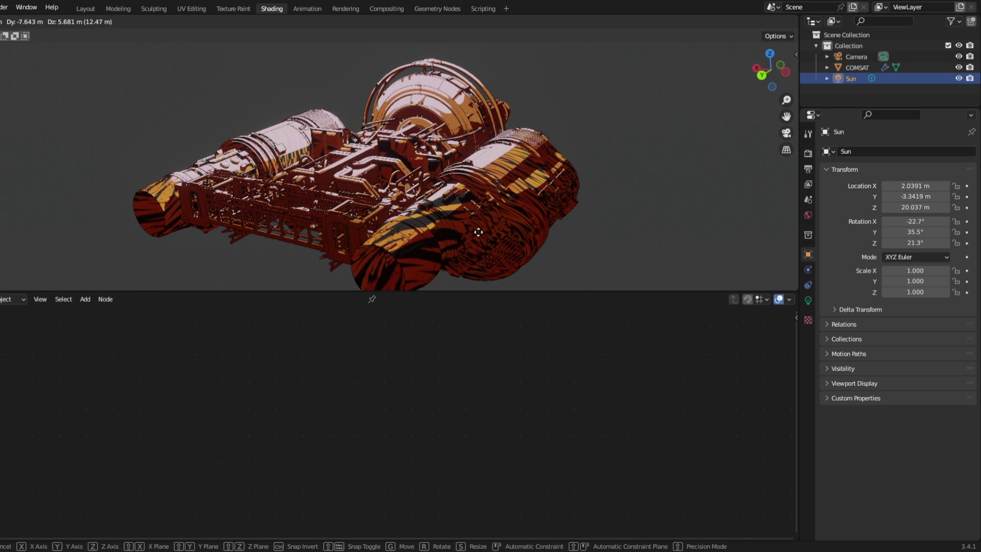
{"action": "left_click", "coordinate": [503, 233]}
{"action": "mouse_move", "coordinate": [563, 159]}
{"action": "middle_mouse_down"}
{"action": "mouse_move", "coordinate": [501, 182]}
{"action": "mouse_move", "coordinate": [401, 154]}
{"action": "mouse_move", "coordinate": [559, 168]}
{"action": "middle_mouse_up"}
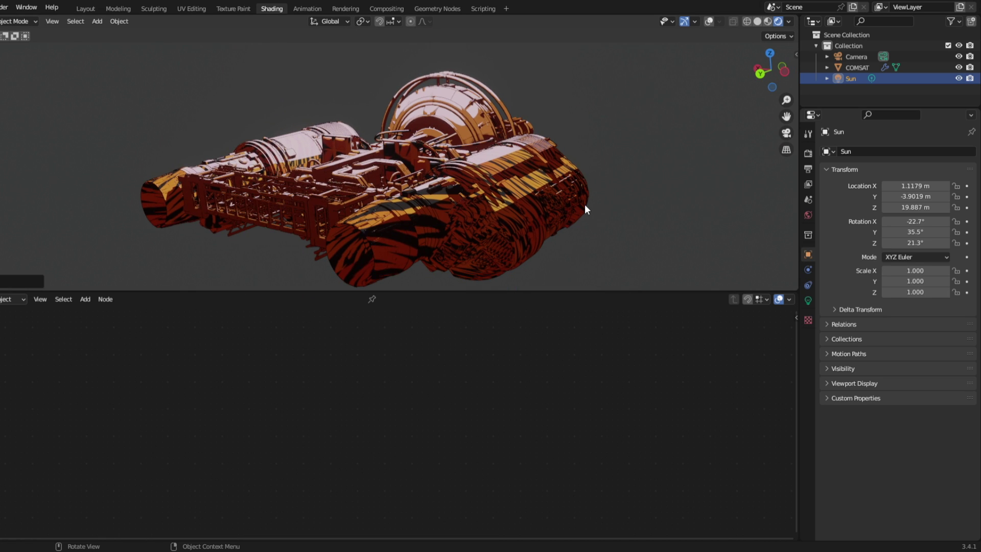
{"action": "middle_click_drag", "start_coordinate": [584, 205], "coordinate": [599, 243]}
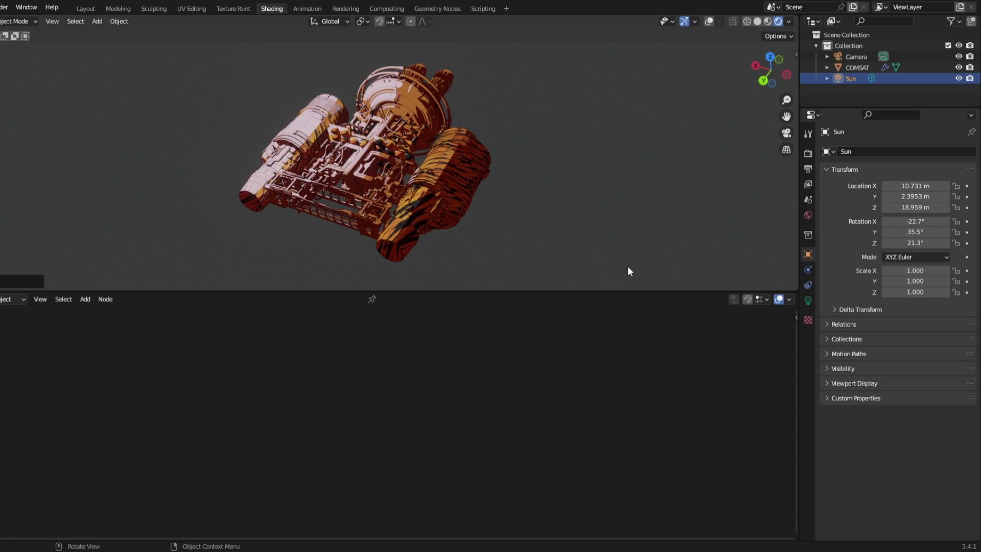
{"action": "middle_click_drag", "start_coordinate": [566, 261], "coordinate": [548, 259]}
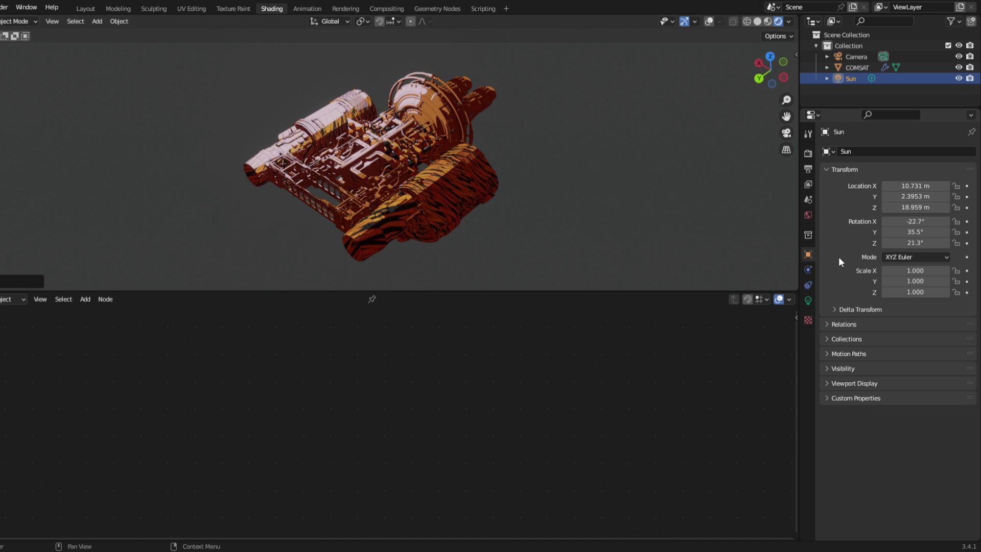
{"action": "scroll", "coordinate": [473, 213], "scroll_direction": "up", "scroll_amount": 4}
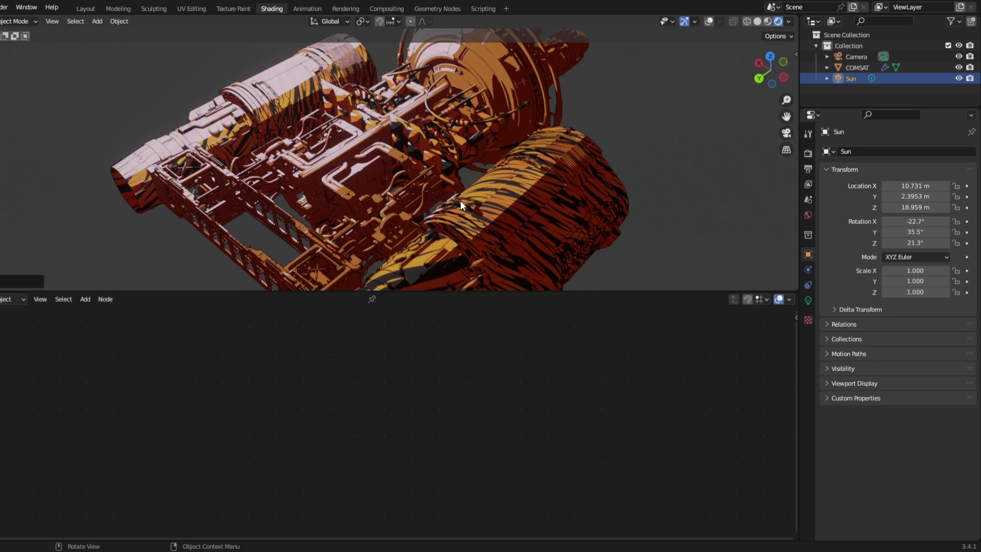
{"action": "left_click", "coordinate": [460, 201]}
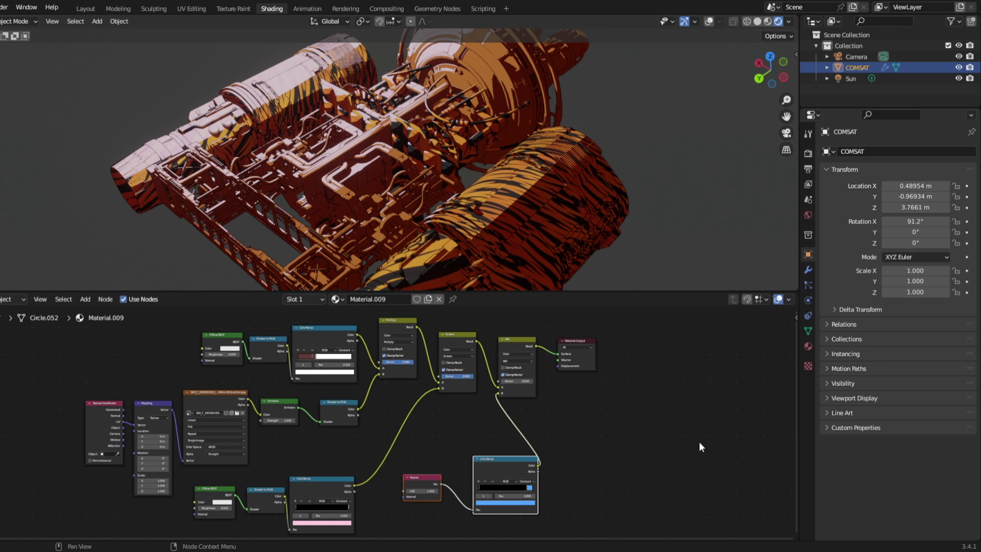